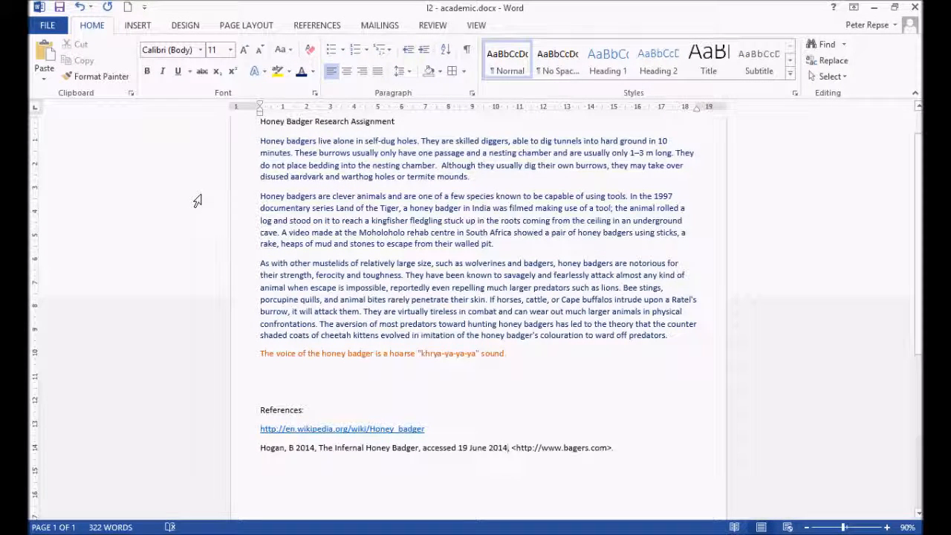
Step: Examine the three blue body paragraphs against the Wikipedia honey badger link listed under References
left_click_drag(260, 140, 700, 339)
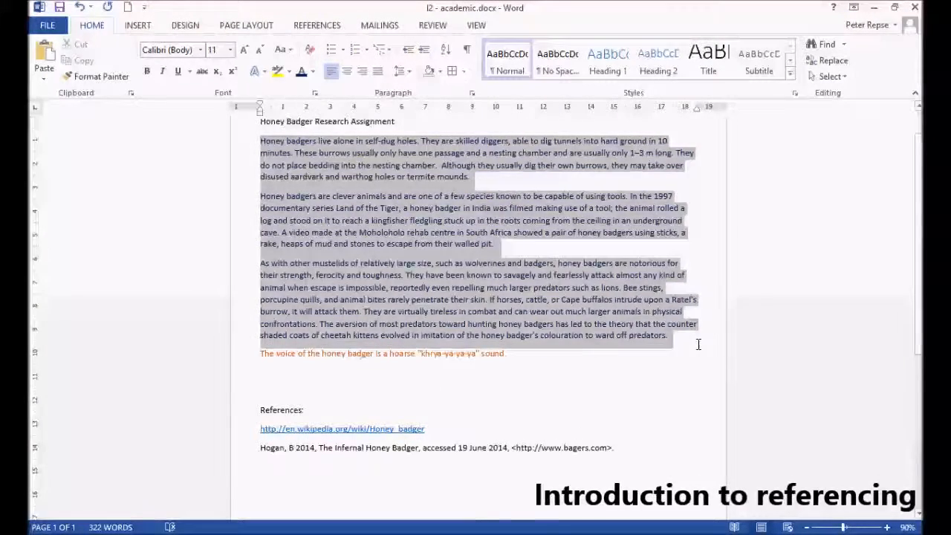
left_click(530, 361)
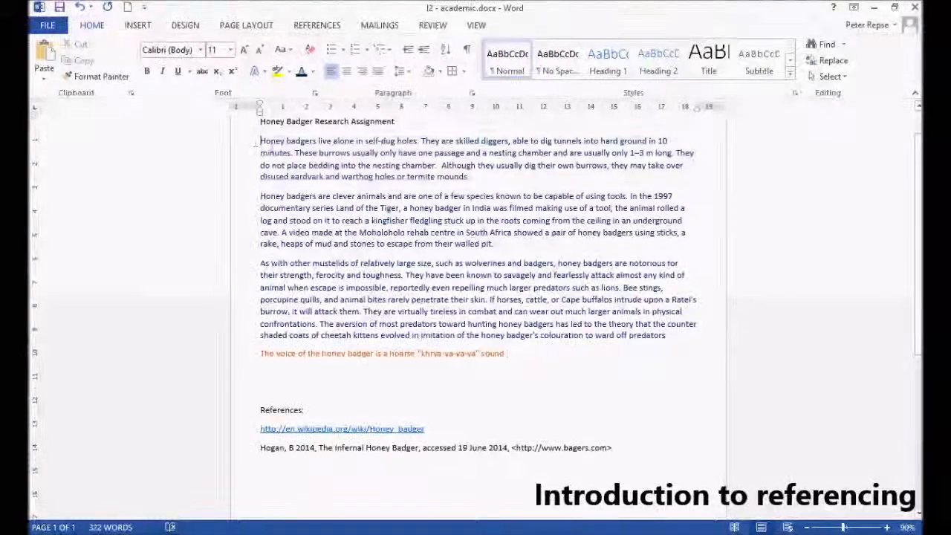
left_click_drag(260, 140, 683, 345)
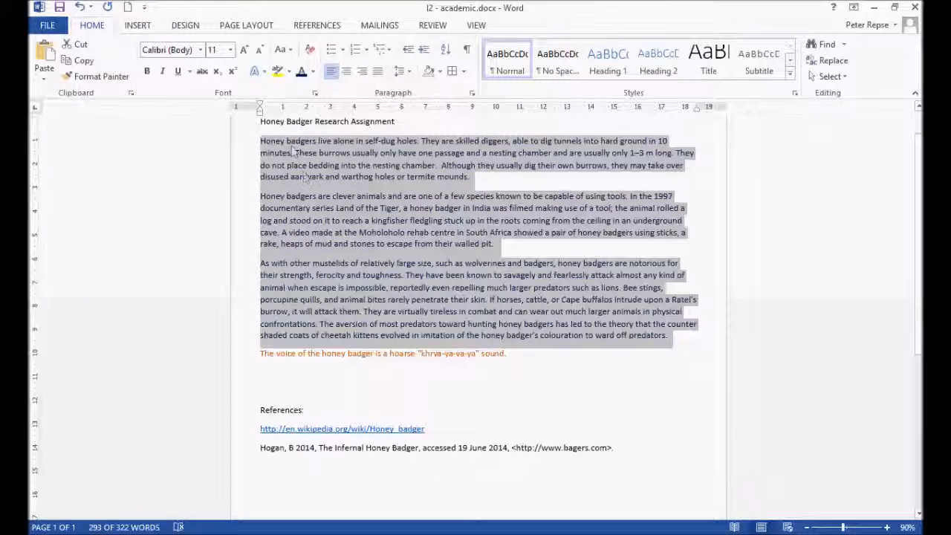
left_click(446, 410)
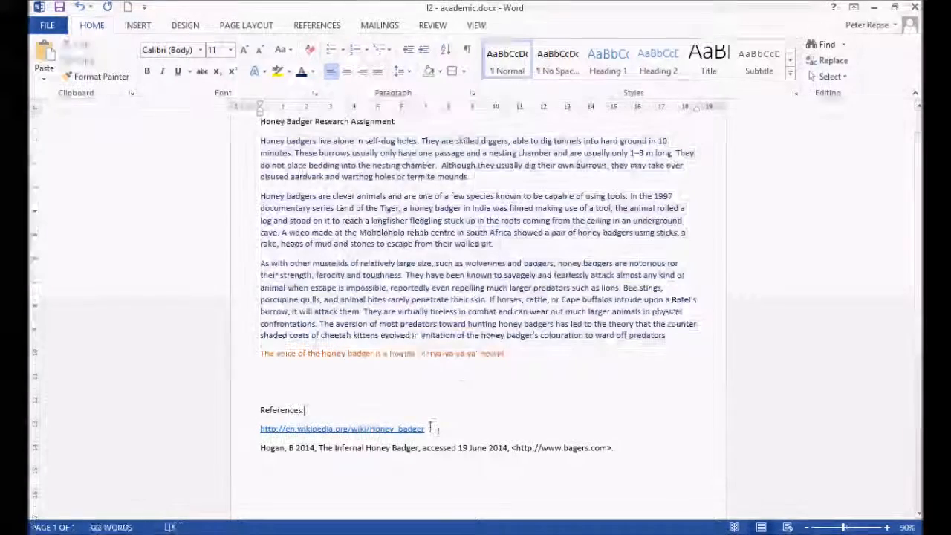
left_click_drag(425, 429, 260, 437)
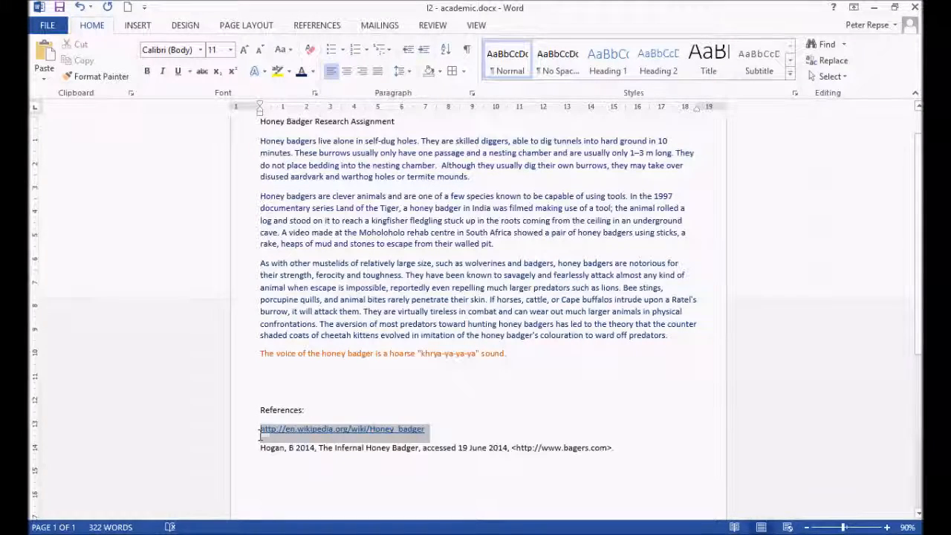
left_click(476, 438)
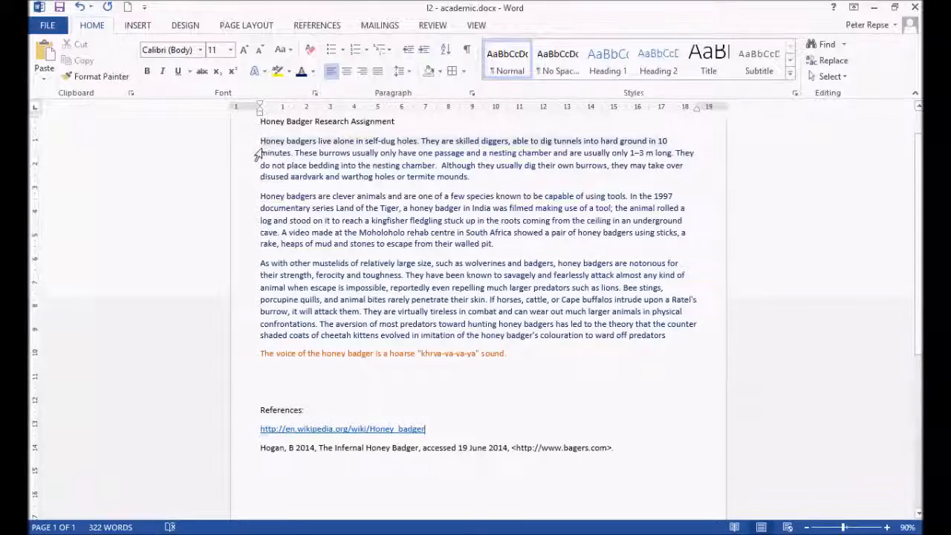
left_click_drag(261, 141, 664, 338)
left_click(543, 374)
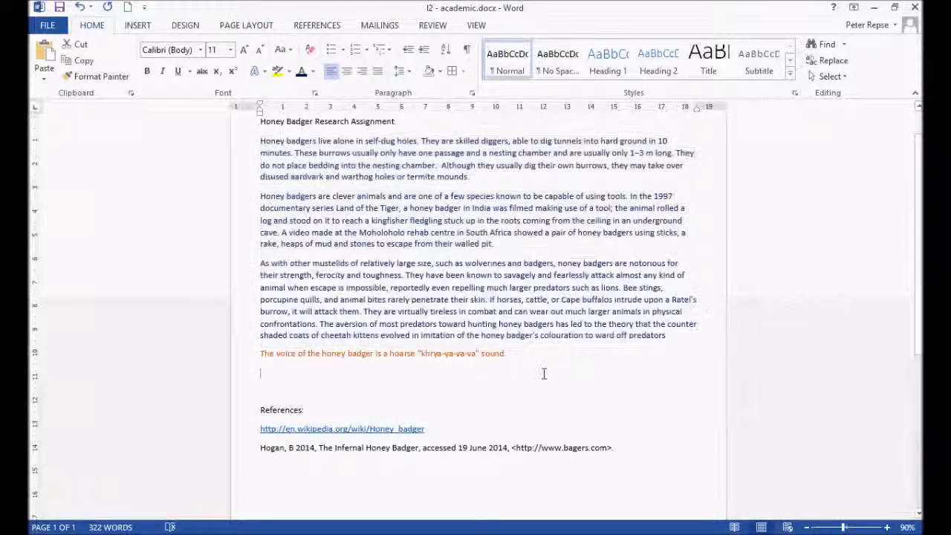
Step: Examine the orange sentence about the honey badger's voice below the body paragraphs
left_click_drag(508, 356, 449, 356)
left_click_drag(379, 356, 265, 356)
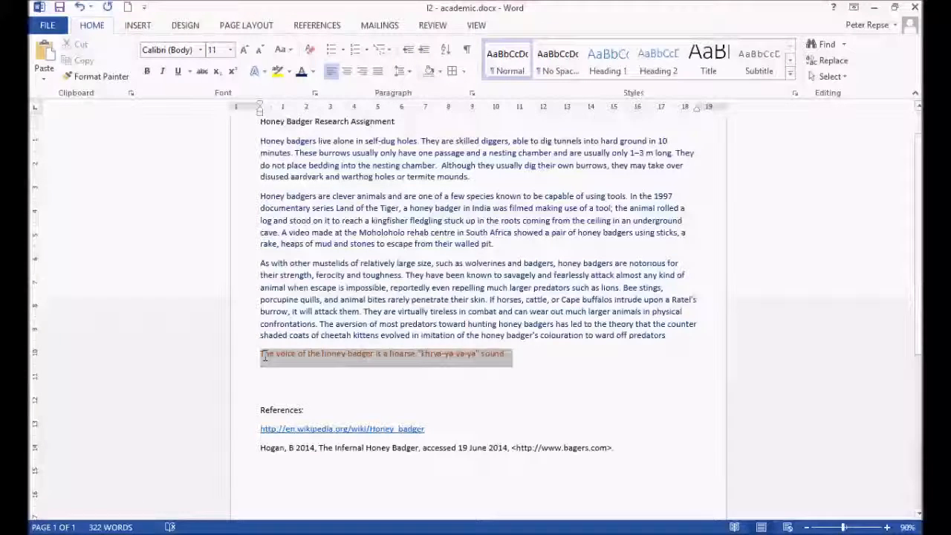
left_click(338, 376)
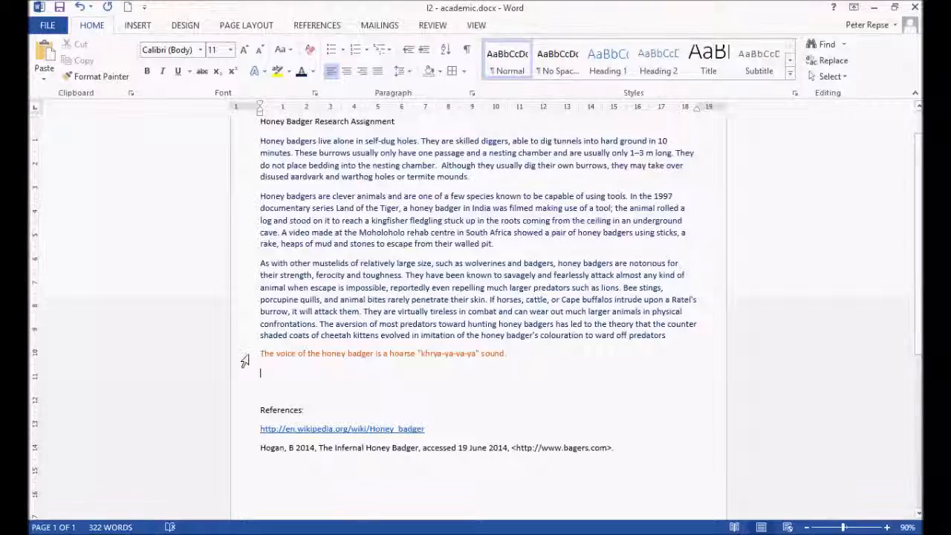
left_click(245, 362)
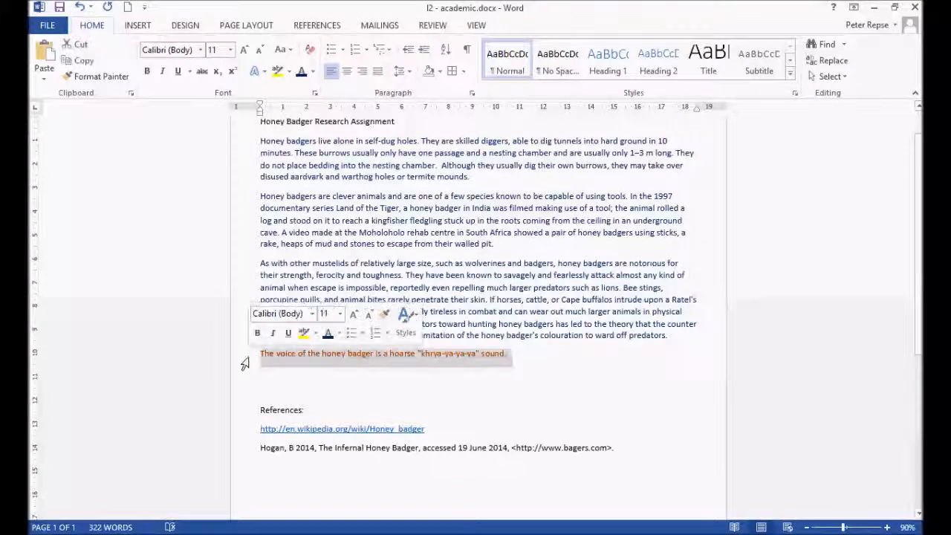
left_click(374, 380)
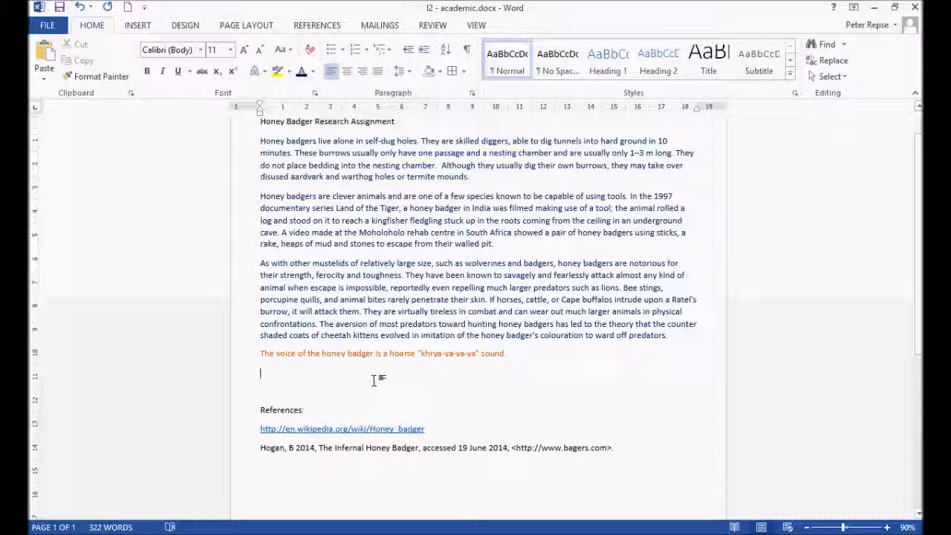
type(".")
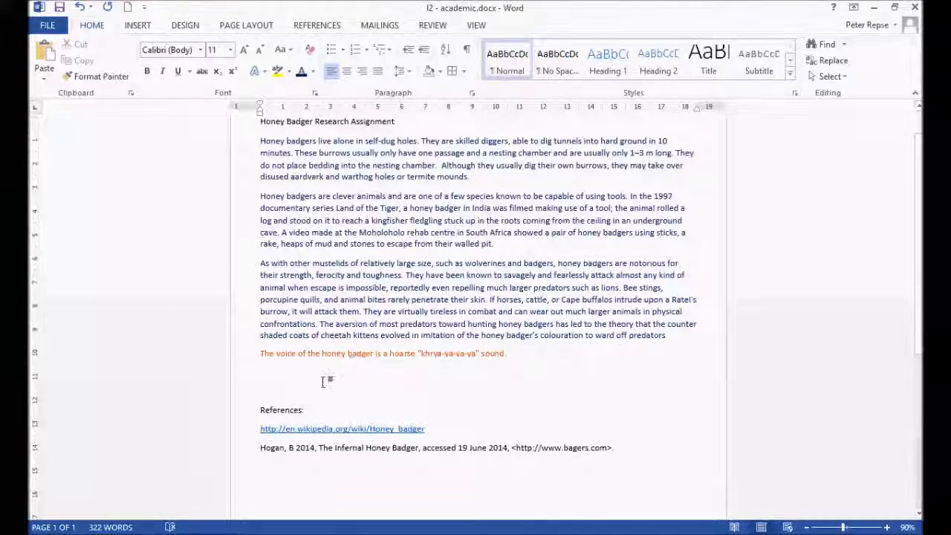
Step: Italicize the title "The Infernal Honey Badger" in the last entry of the references list
scroll(380, 463, "down", 3)
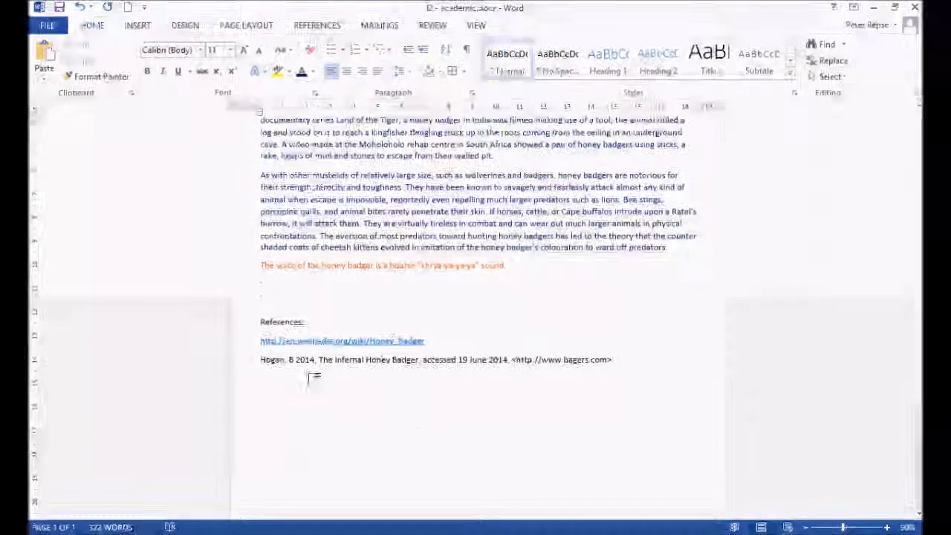
left_click(243, 369)
left_click(338, 379)
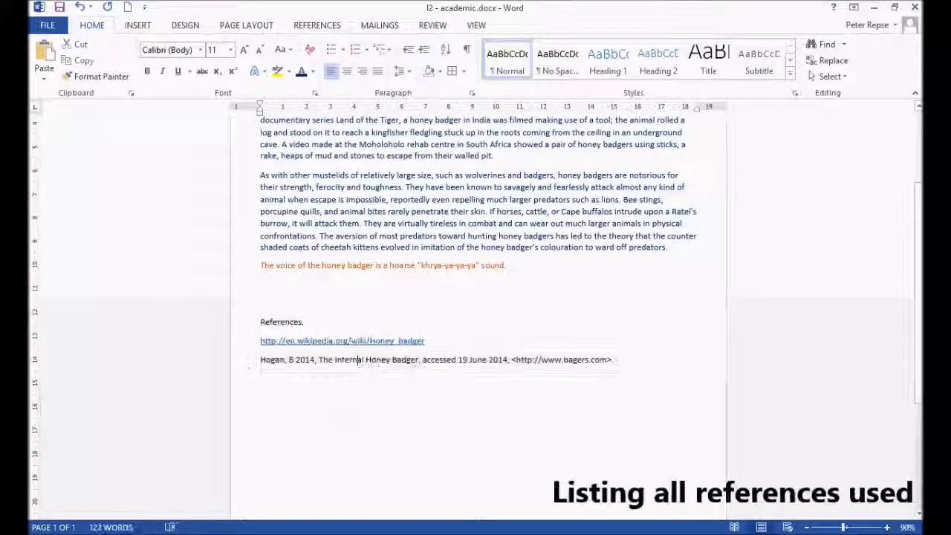
left_click_drag(401, 364, 318, 362)
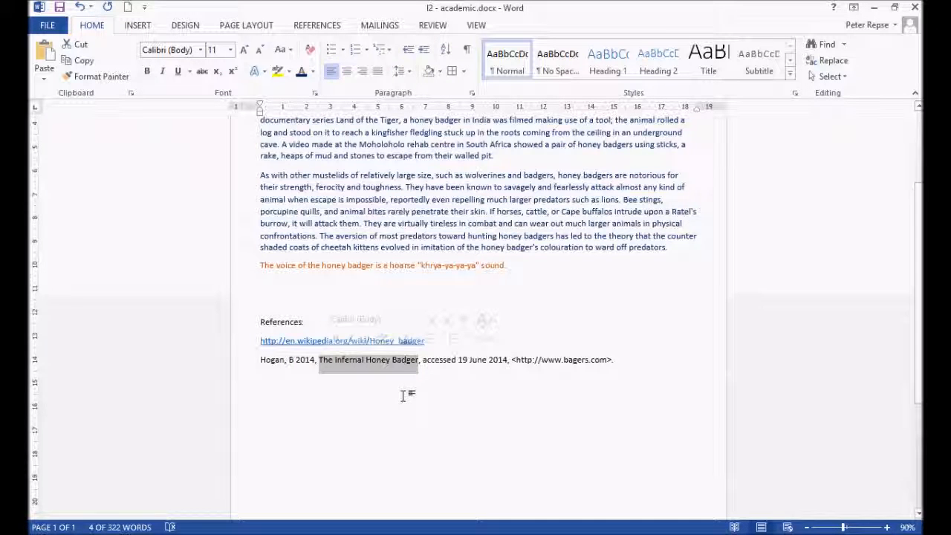
key("ctrl+i")
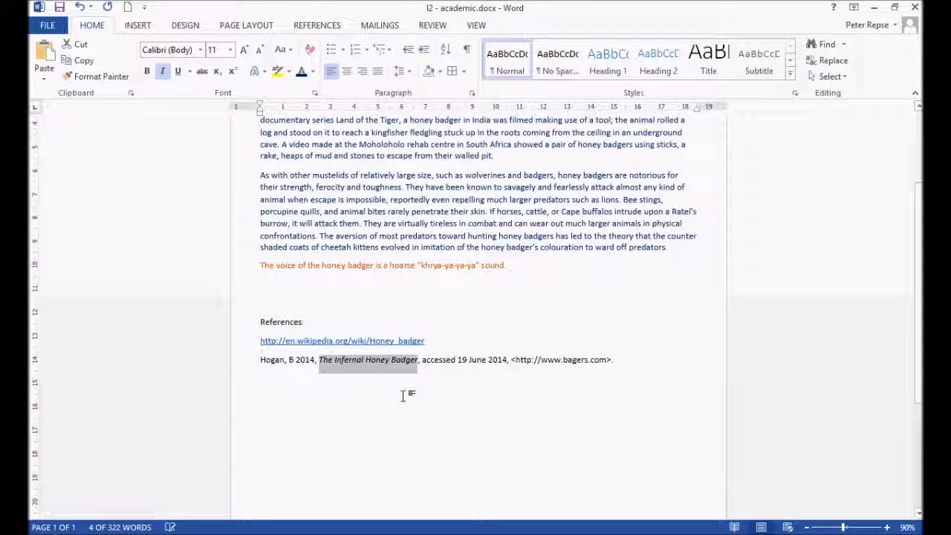
left_click(374, 387)
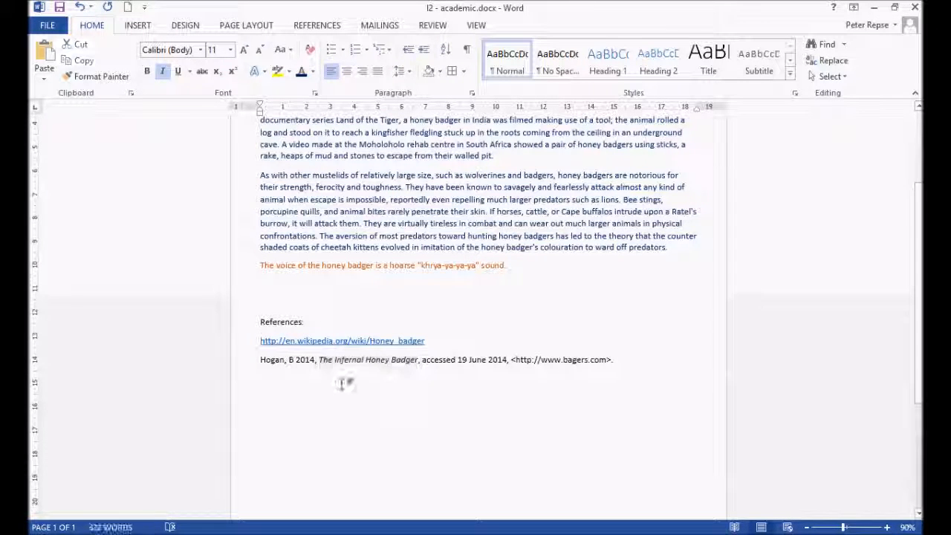
Step: Examine the author and publication year at the start of the last reference, and the extent of the whole entry
type(",")
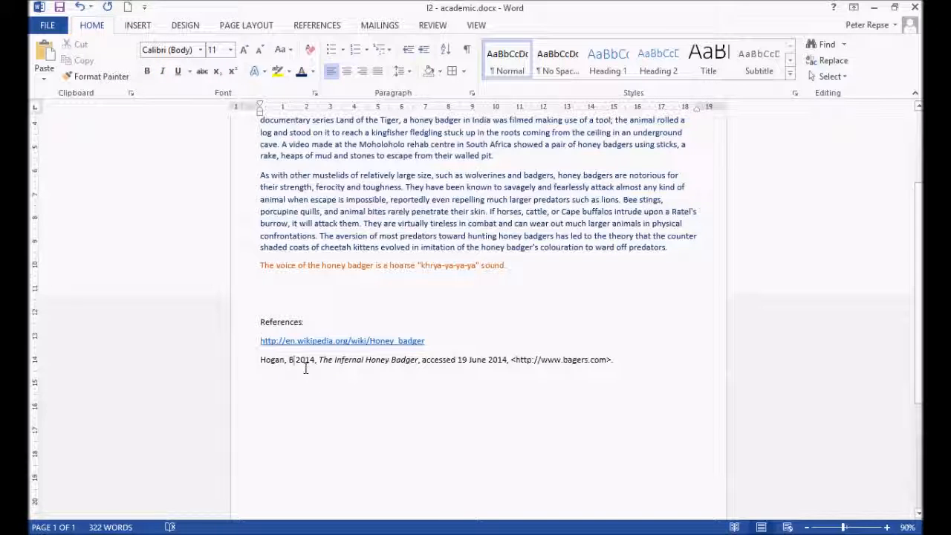
double_click(306, 360)
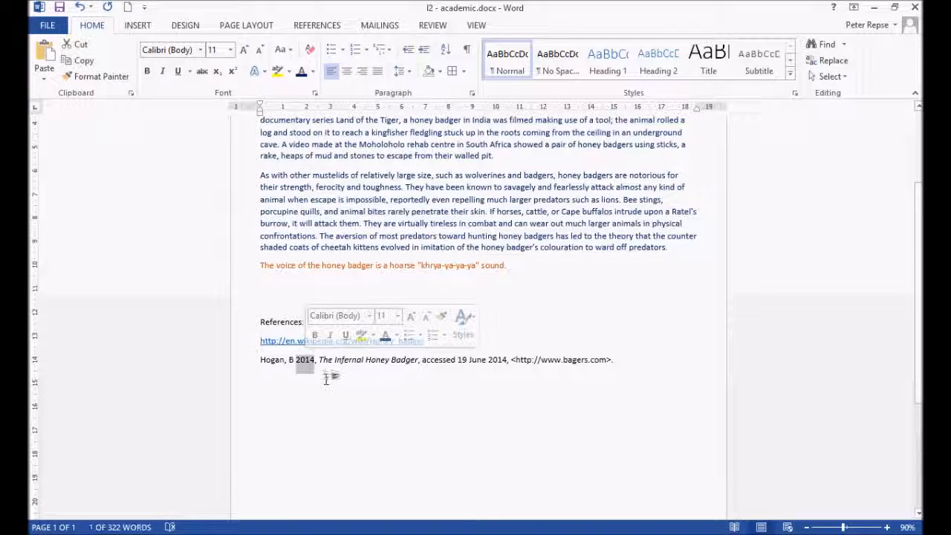
left_click(373, 389)
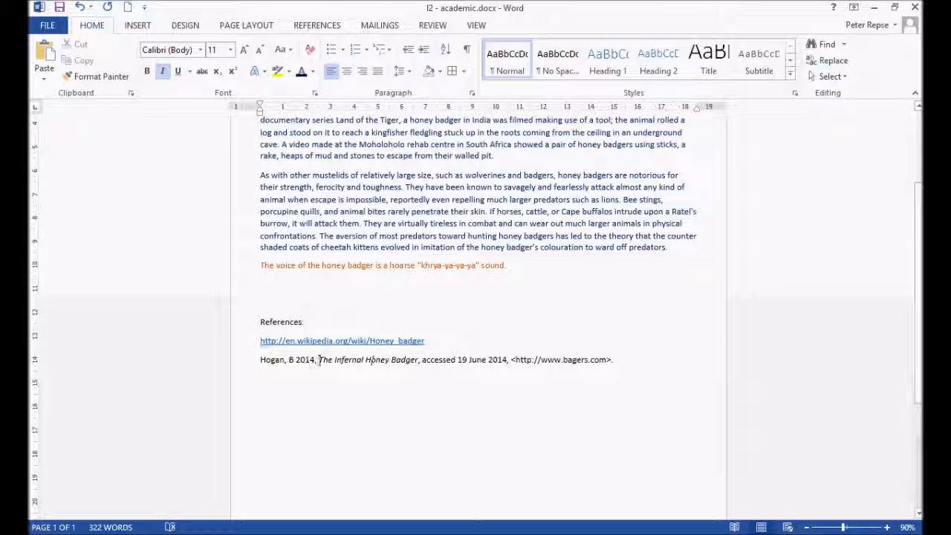
left_click_drag(319, 360, 271, 364)
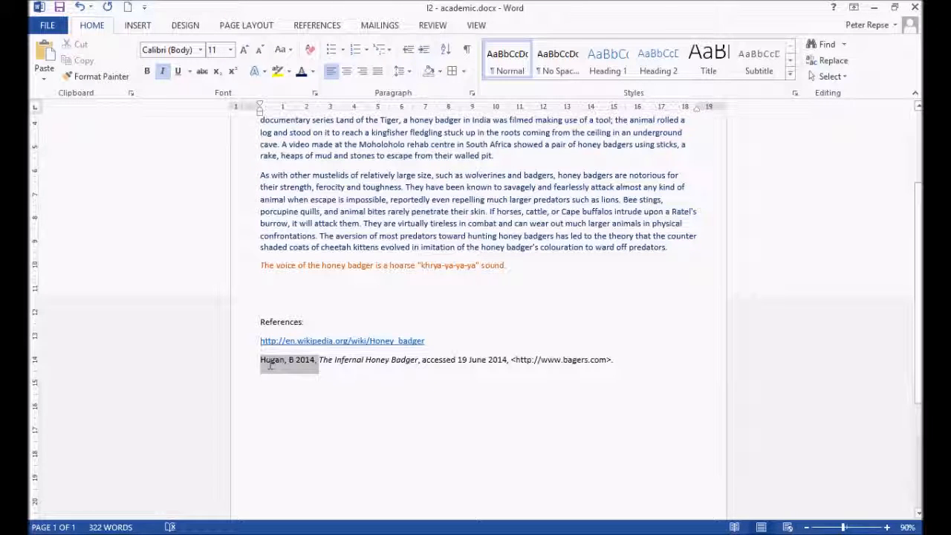
left_click(401, 375)
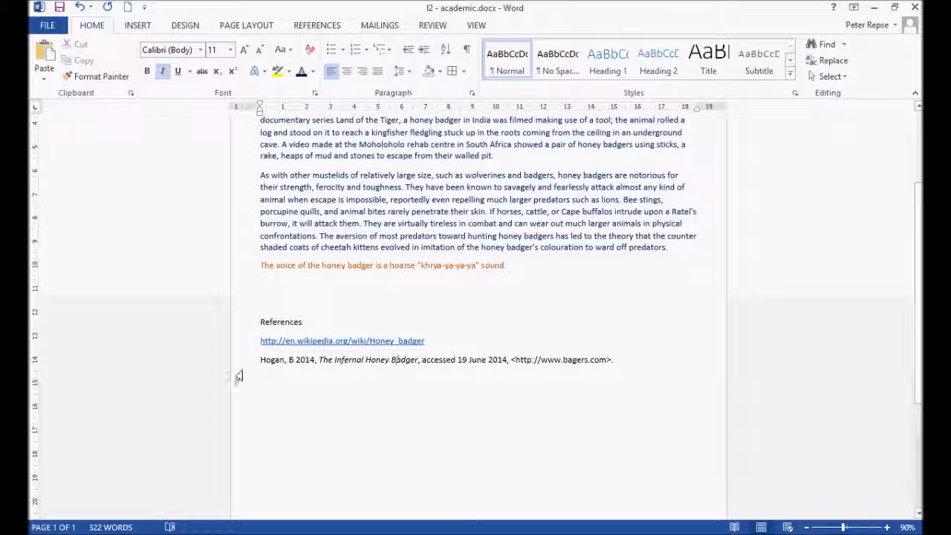
left_click_drag(253, 361, 650, 364)
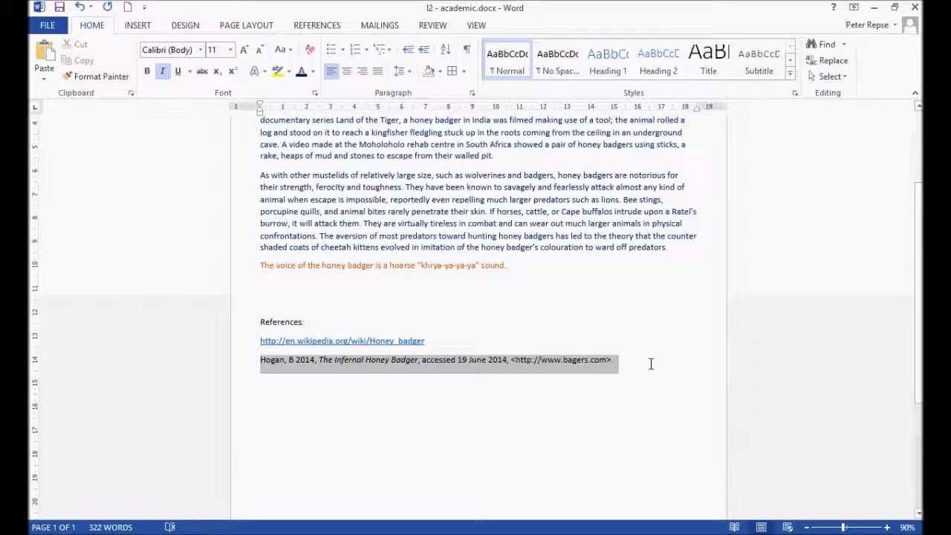
left_click(650, 363)
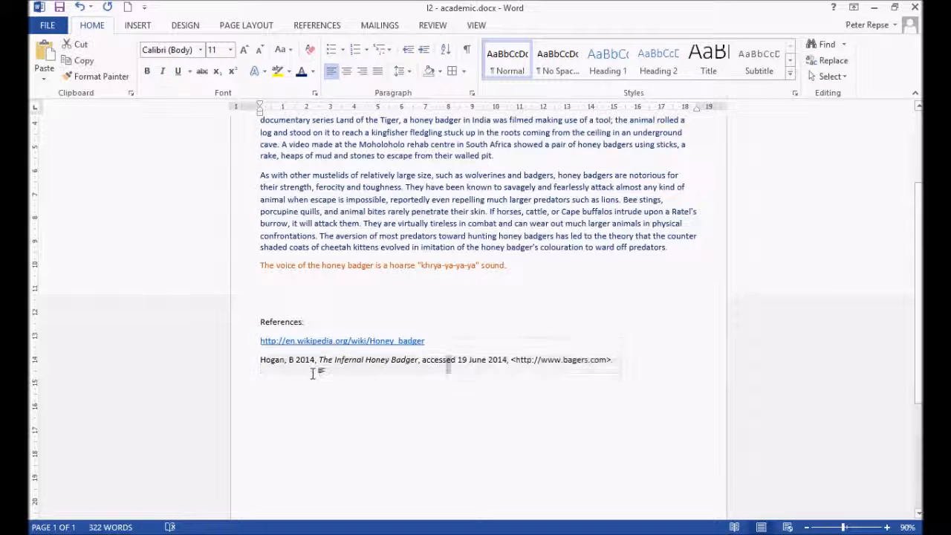
Step: Examine each part of the last reference in order: author surname, initial, year, title, access date, web address and closing full stop
double_click(274, 360)
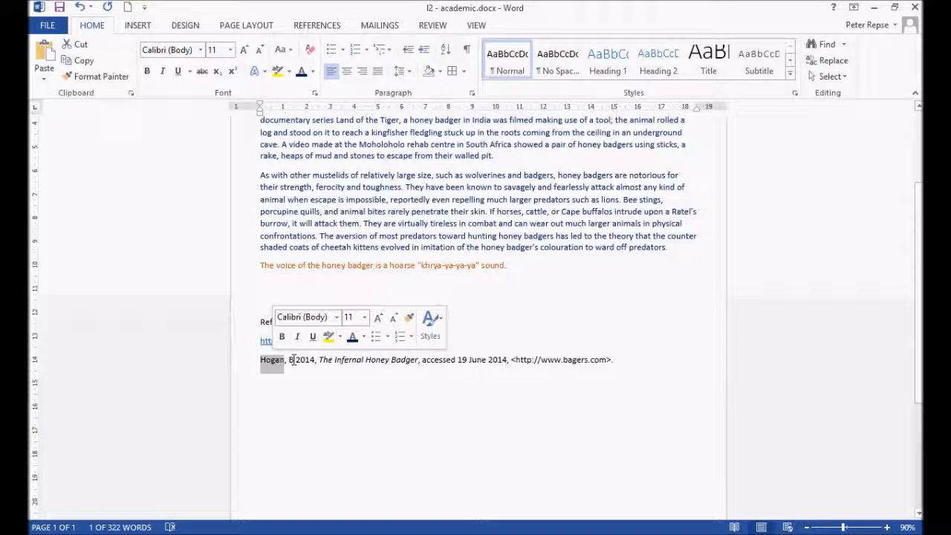
left_click(290, 359)
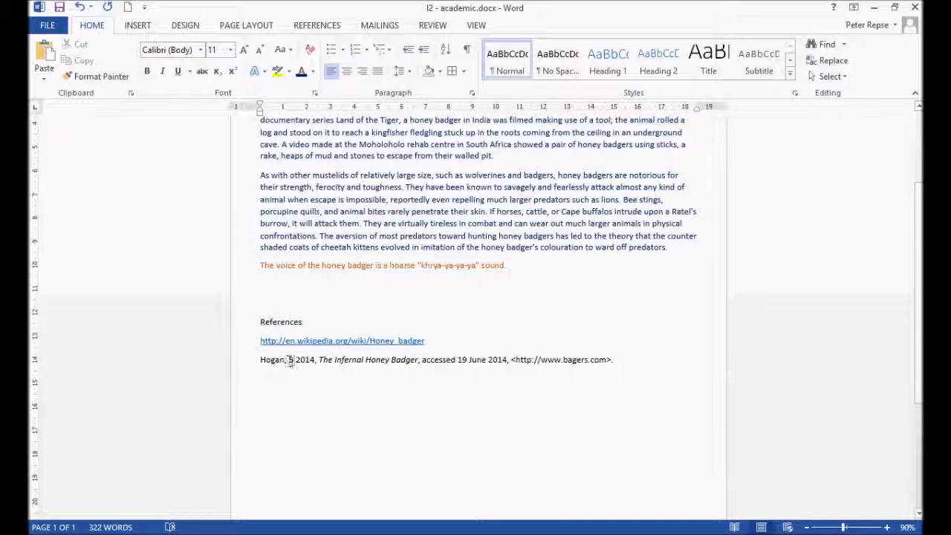
double_click(291, 359)
double_click(306, 360)
left_click(320, 360)
left_click_drag(320, 362, 456, 362)
left_click(422, 361)
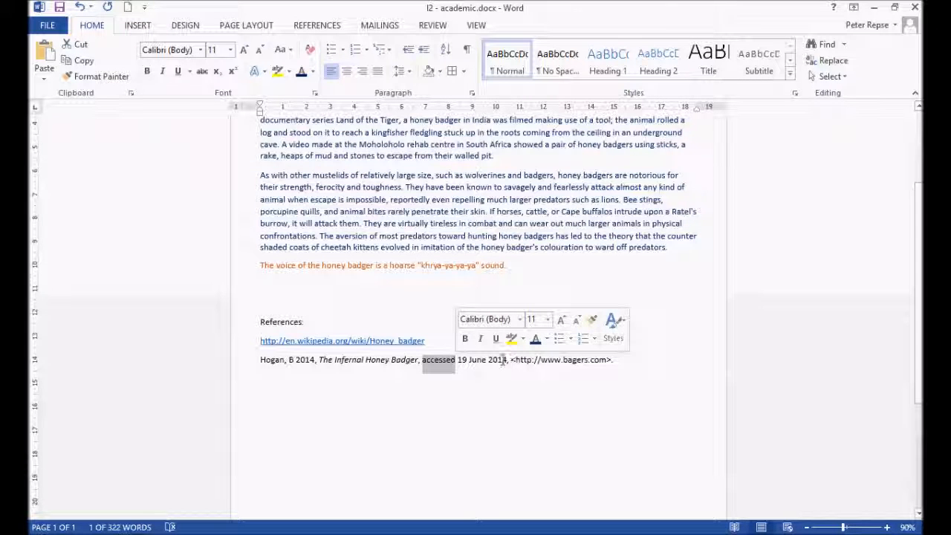
left_click_drag(507, 362, 459, 368)
left_click(513, 379)
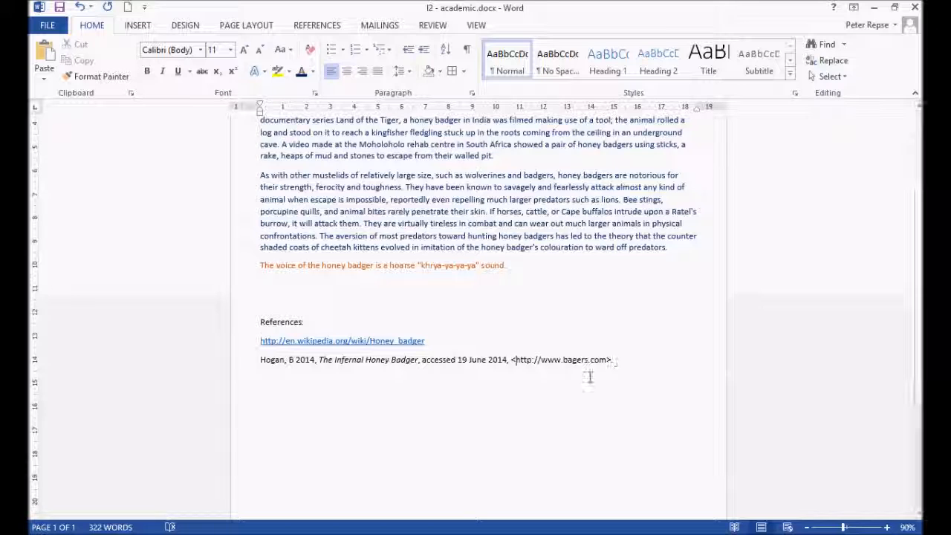
left_click(622, 360)
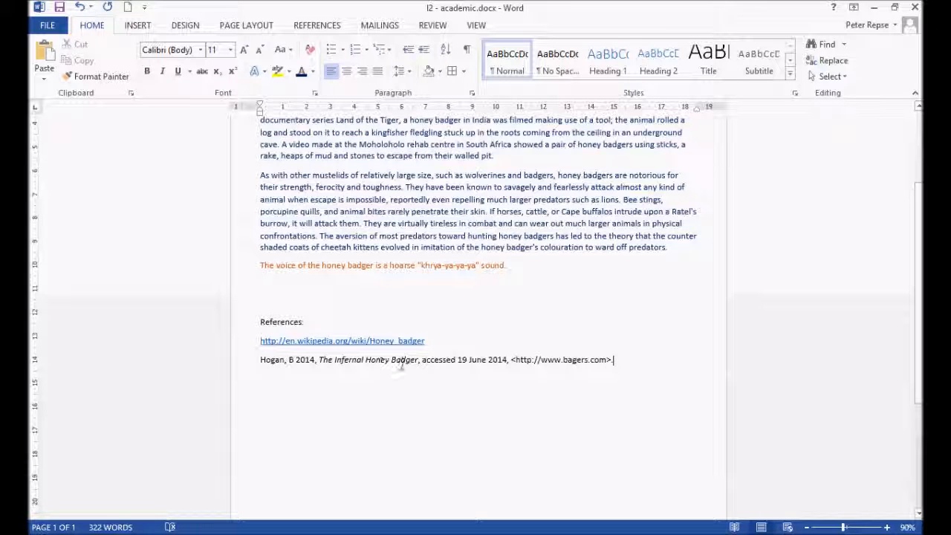
left_click(526, 367)
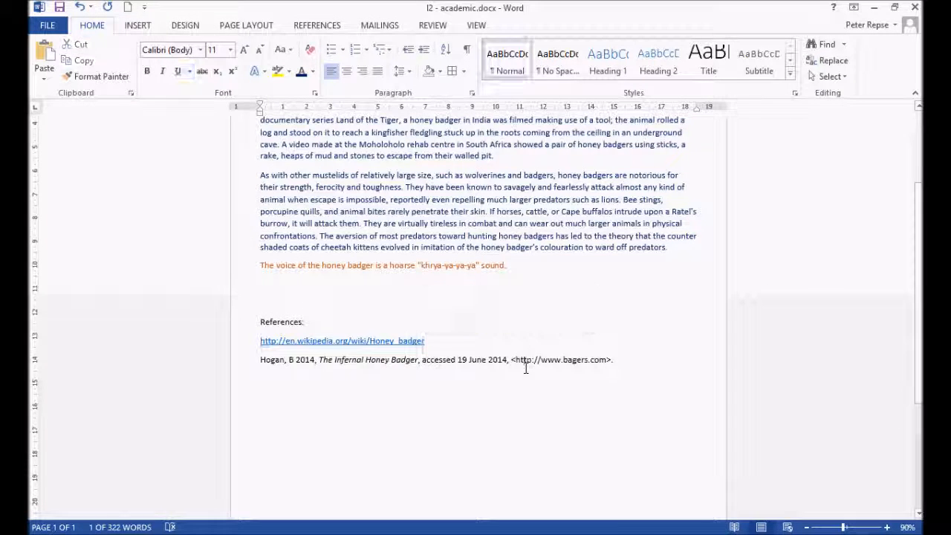
left_click(572, 360)
type("d")
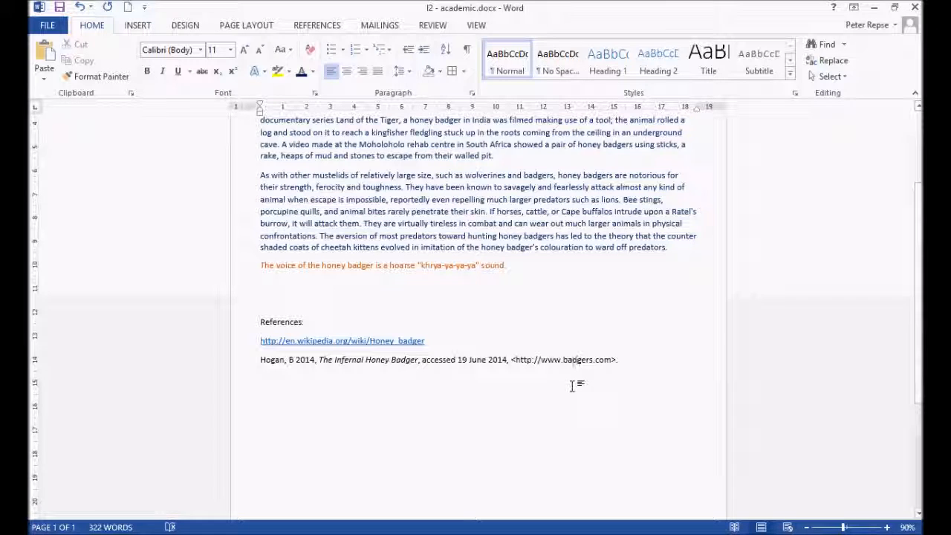
left_click(511, 375)
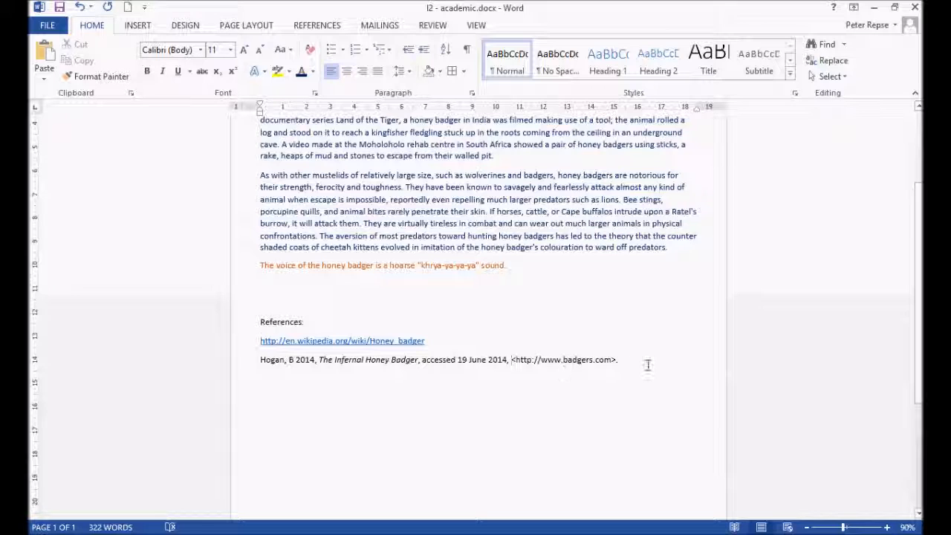
left_click(503, 292)
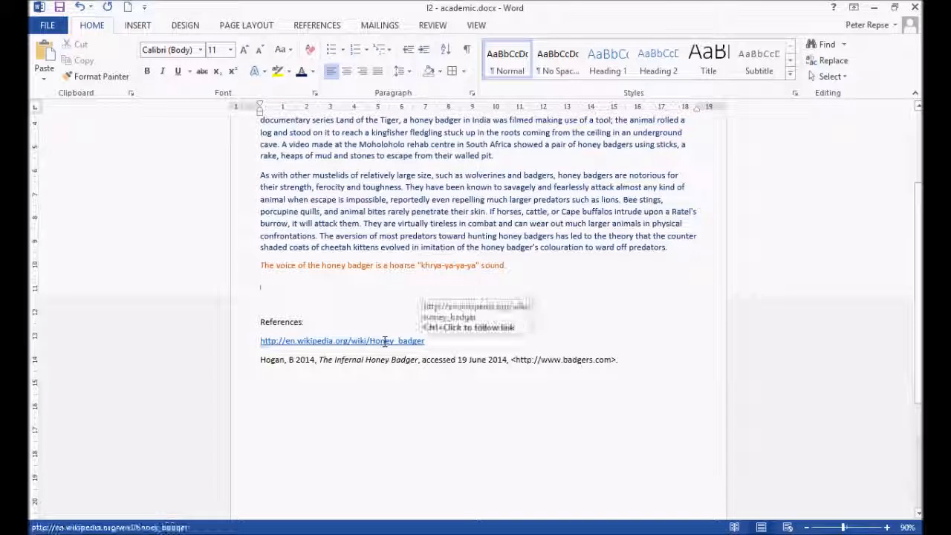
left_click(396, 223)
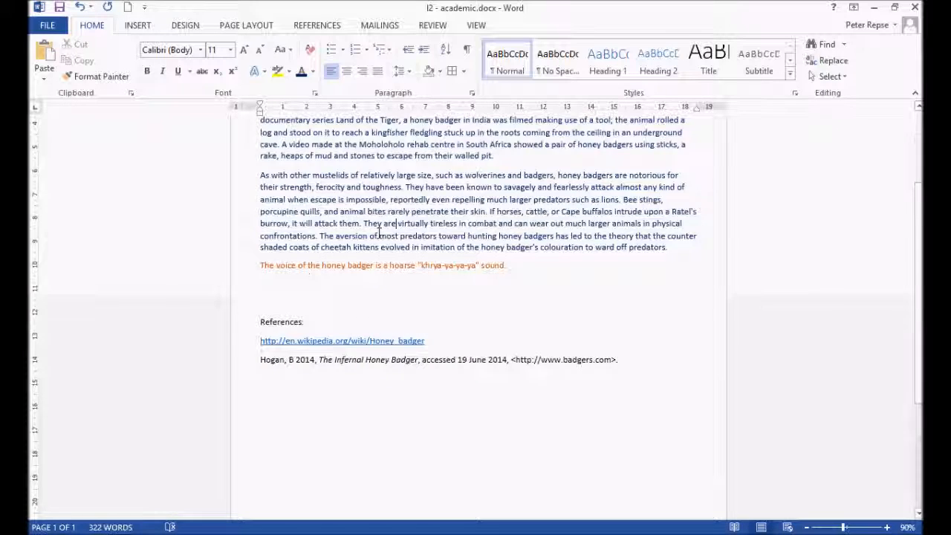
scroll(380, 233, "up", 3)
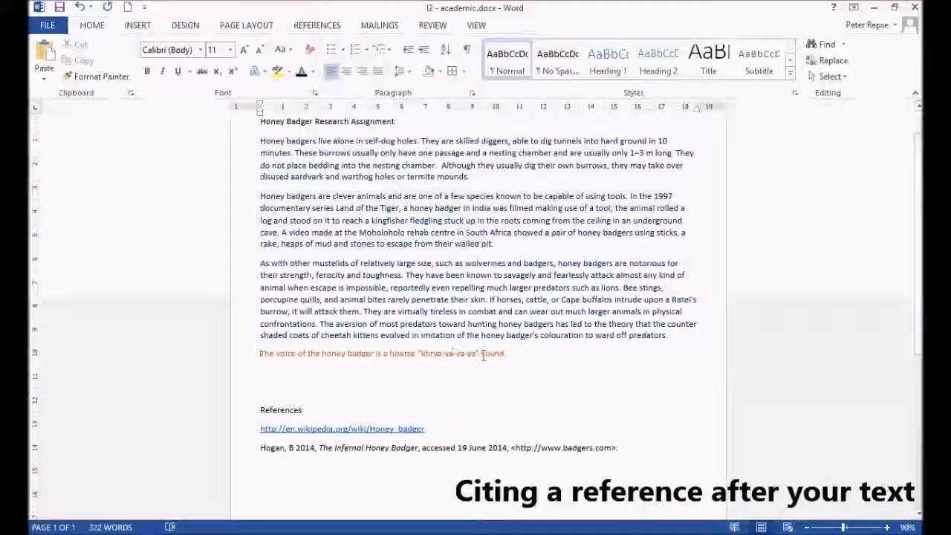
Step: Add an in-text citation in brackets after the orange sentence about the honey badger's voice, giving the author's surname, a comma and 2014
left_click(519, 353)
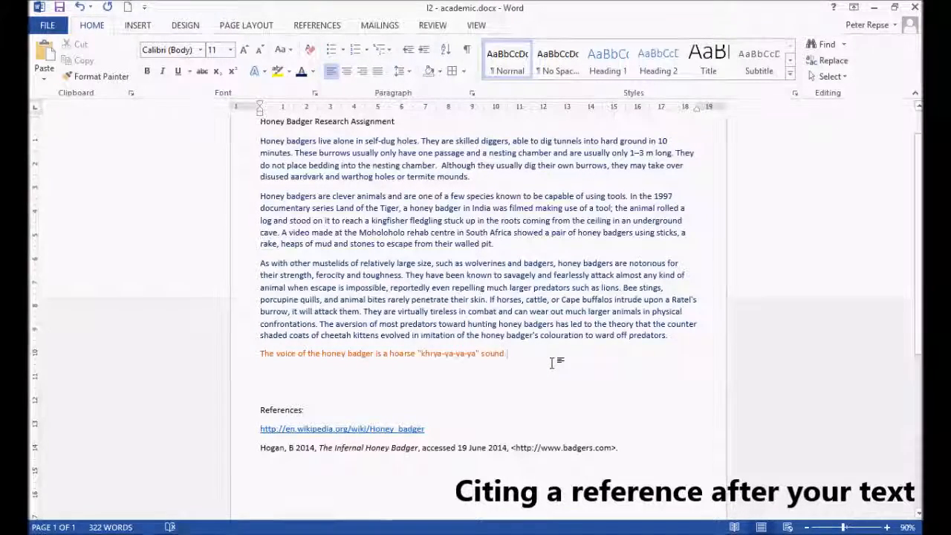
type("(")
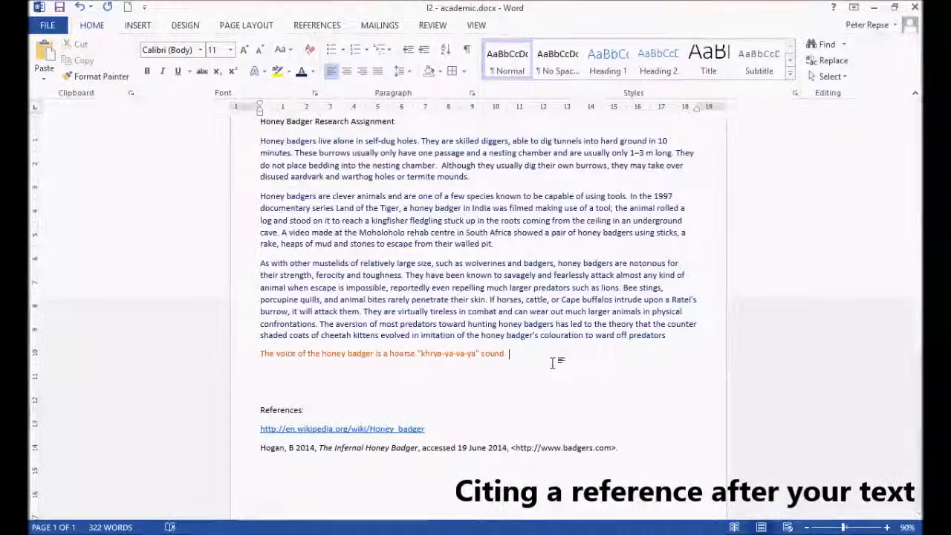
type("H")
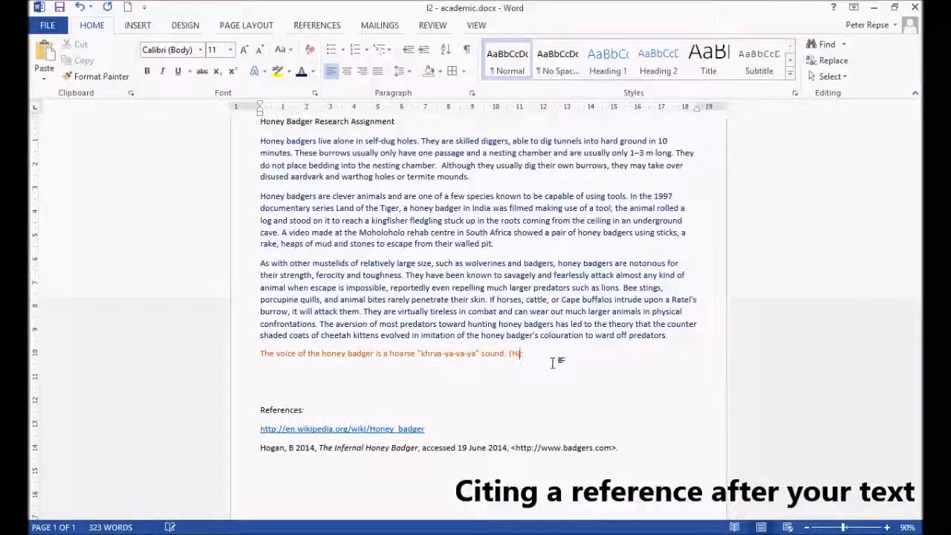
type("ogan, 2014)")
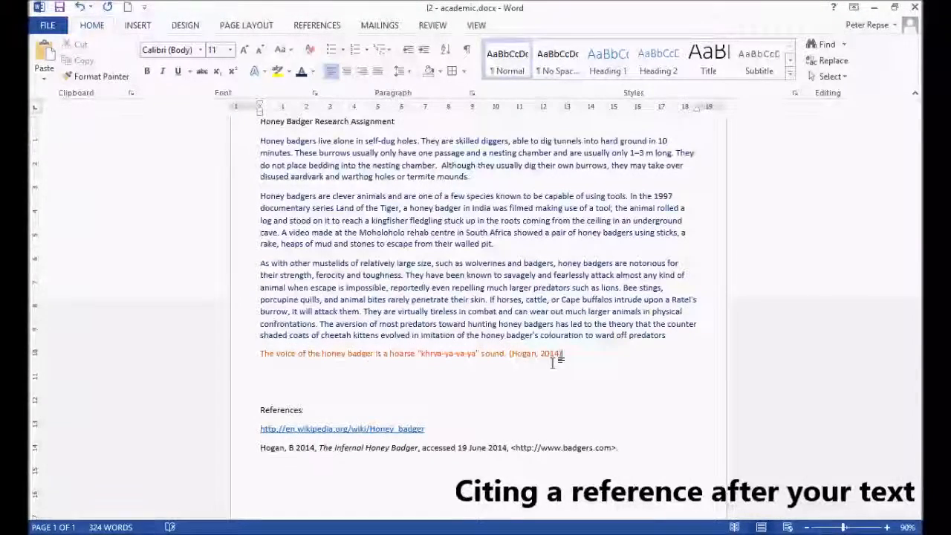
left_click(546, 409)
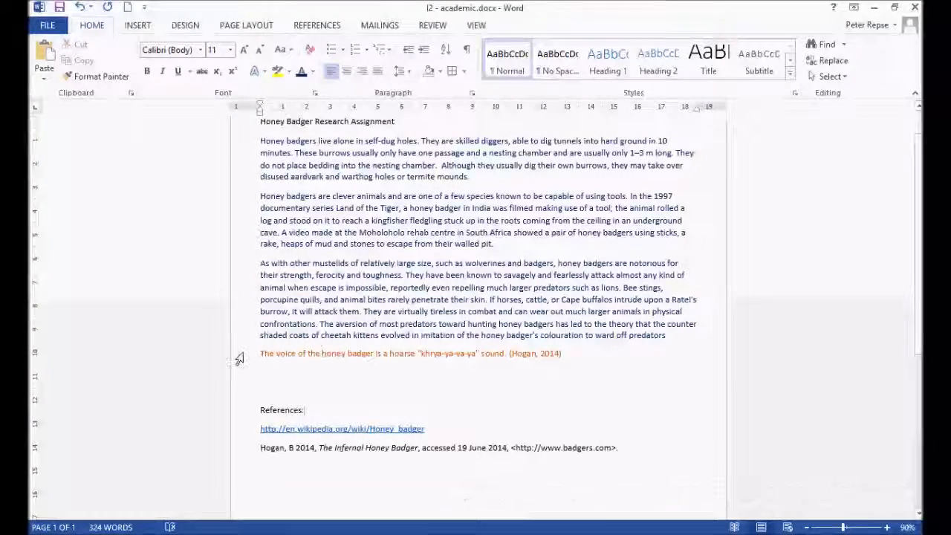
Step: Enclose the orange sentence about the honey badger's voice in single quotation marks, with its full stop before the closing mark
mouse_move(259, 352)
left_mouse_down()
mouse_move(492, 354)
mouse_move(243, 356)
left_mouse_up()
type("'")
key("BackSpace")
type(".'")
left_click(503, 408)
Step: Examine the quoted sentence with its bracketed citation and compare it with the last entry of the references list
left_click_drag(253, 354, 569, 364)
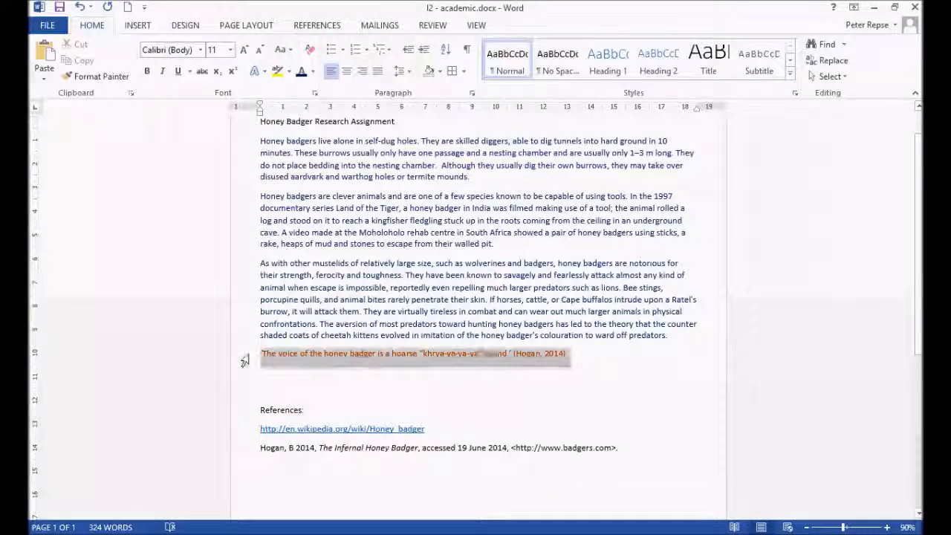
left_click(547, 361)
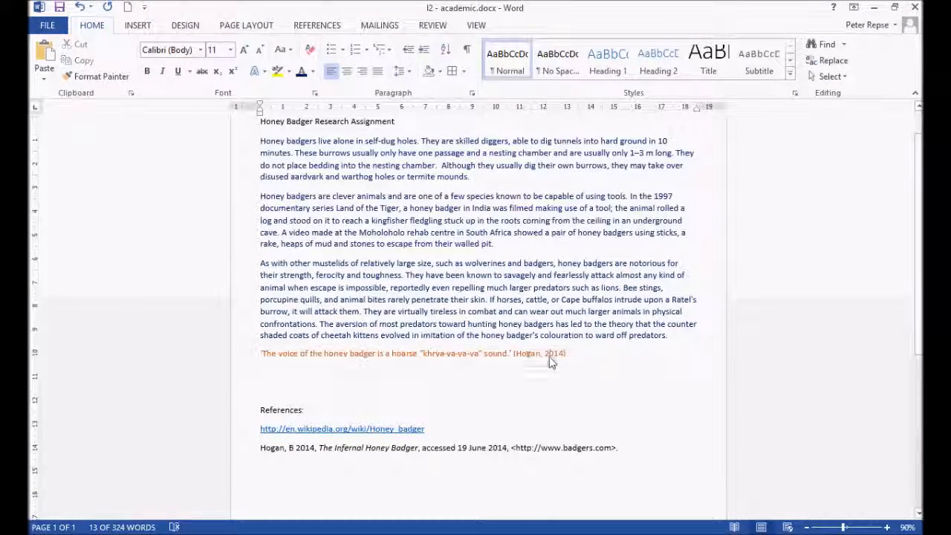
left_click(467, 417)
scroll(403, 394, "down", 2)
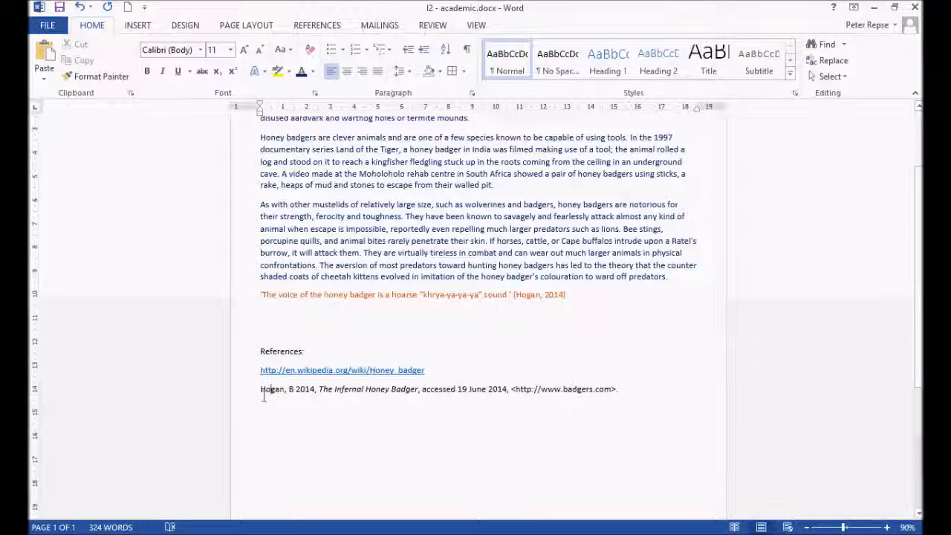
left_click_drag(256, 389, 620, 389)
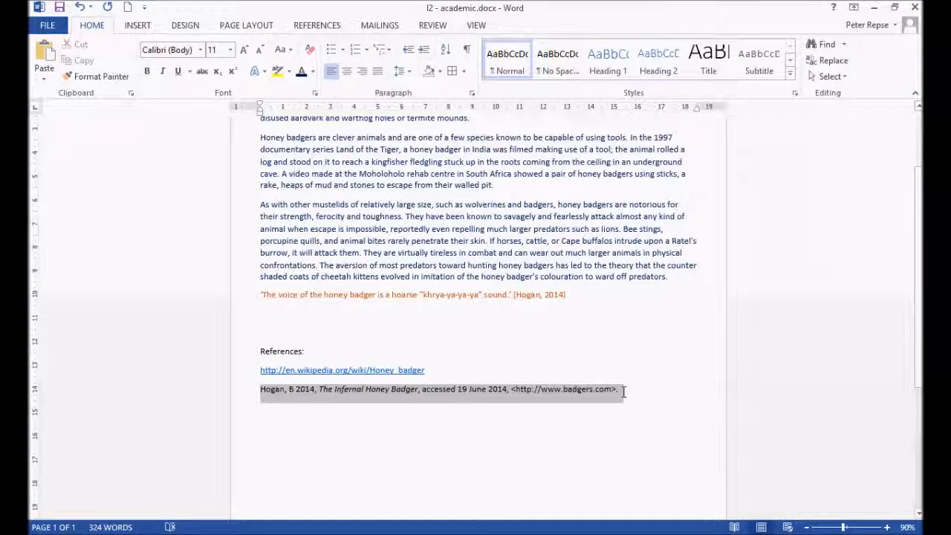
left_click(561, 439)
Step: Delete the bracketed author and year citation after the orange quoted sentence
left_click(443, 324)
left_click_drag(569, 295, 513, 294)
key("Delete")
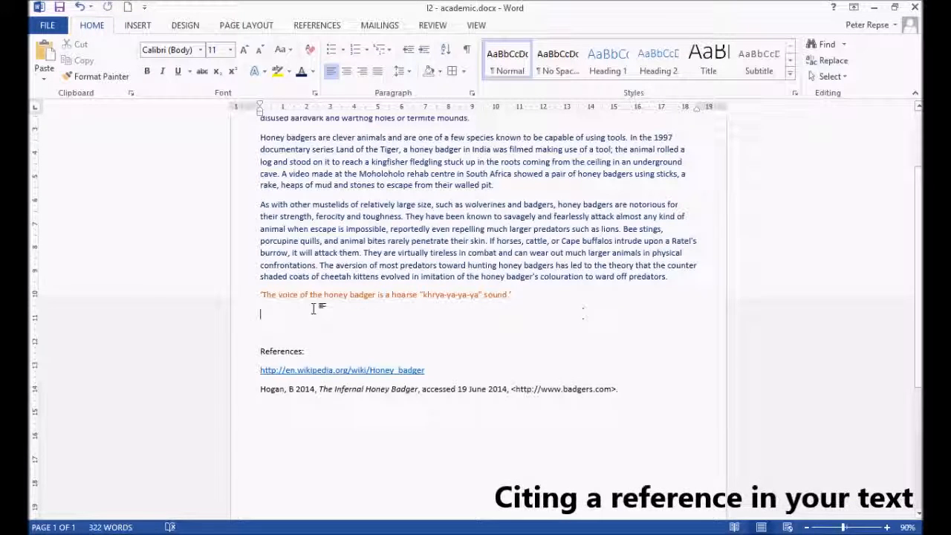
Step: Introduce the orange quoted sentence with the author's surname, "(2014)" and "states," before the opening quotation mark
left_click(262, 295)
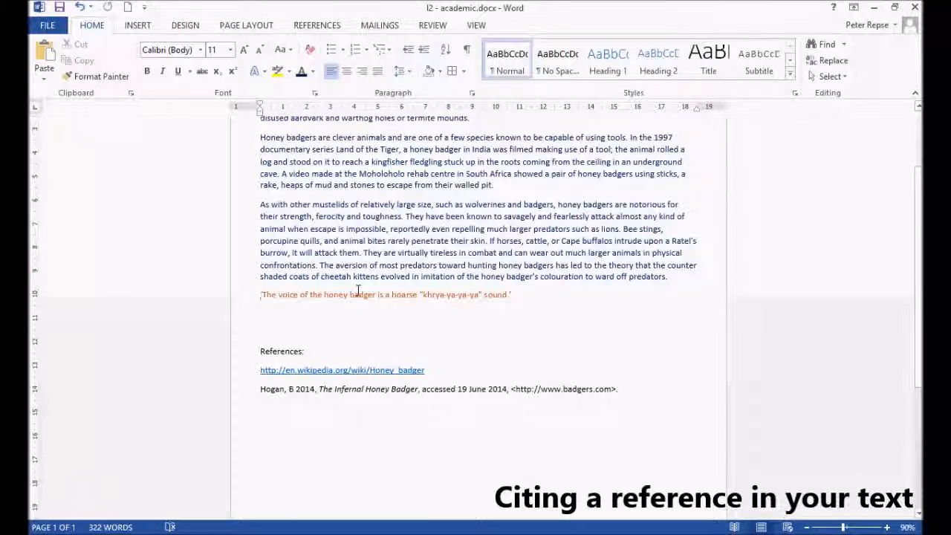
type("Hog")
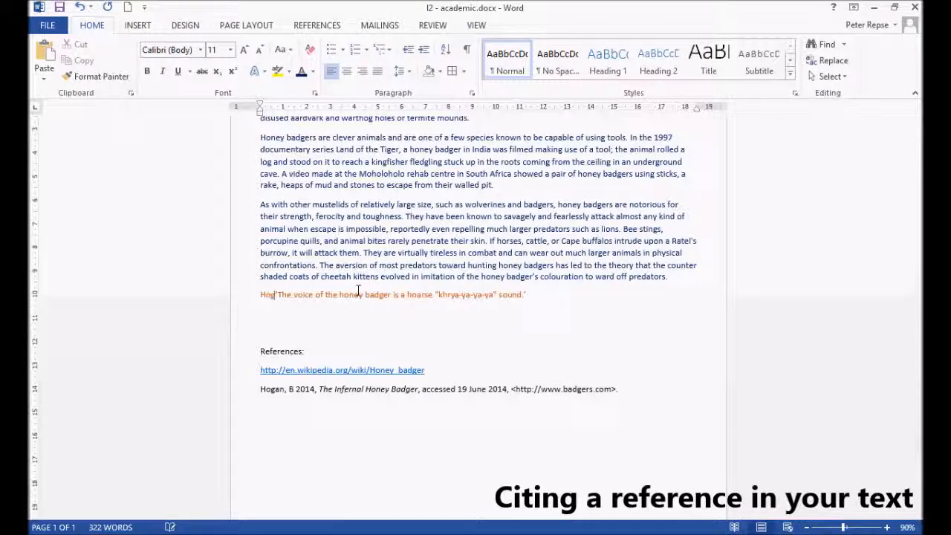
type("an states,")
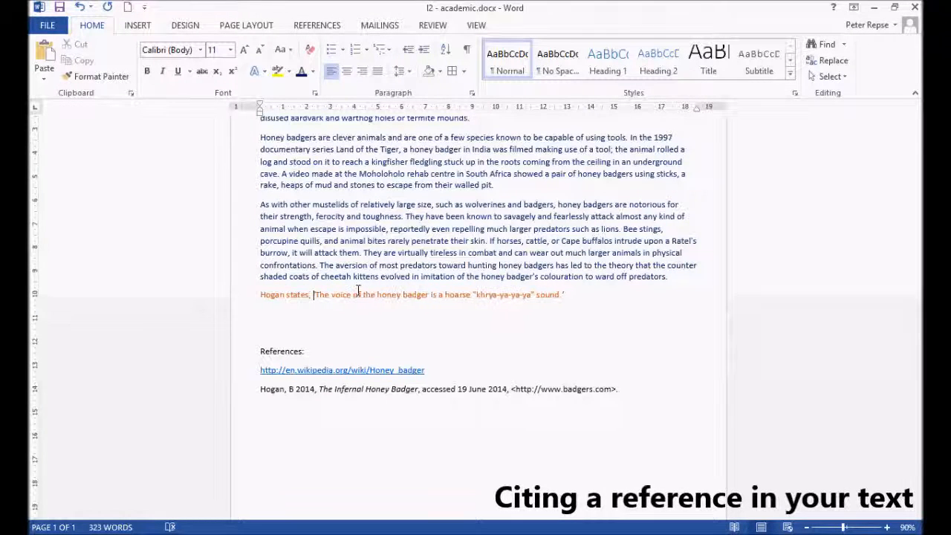
left_click(347, 294)
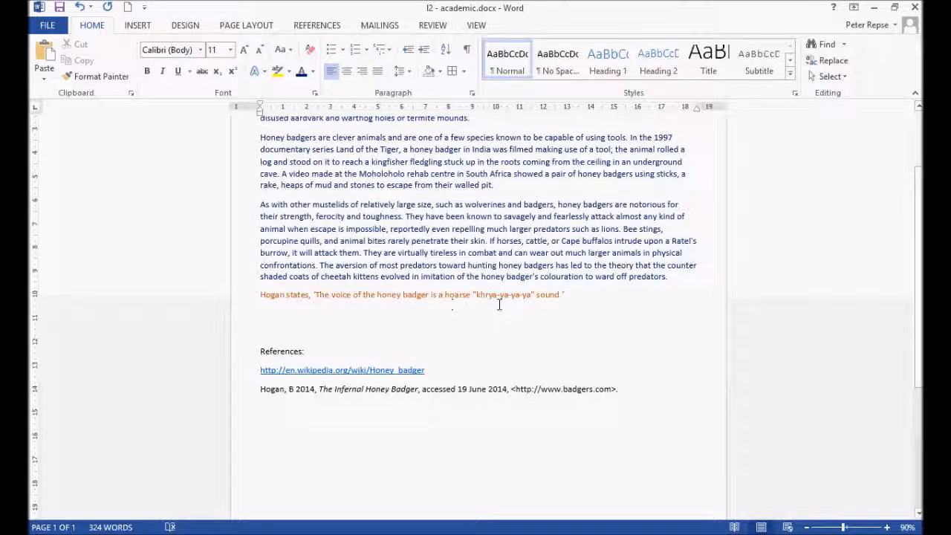
left_click(287, 294)
type("(2014")
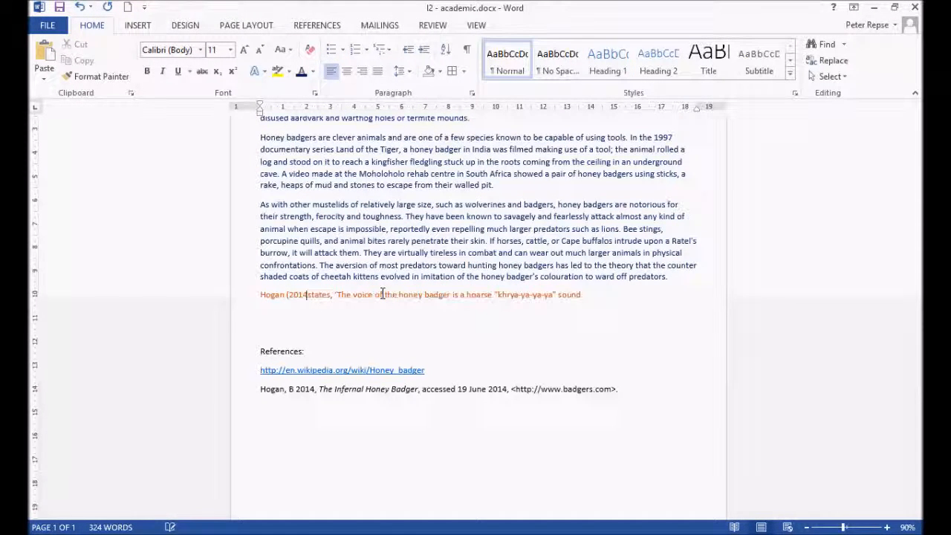
type(")")
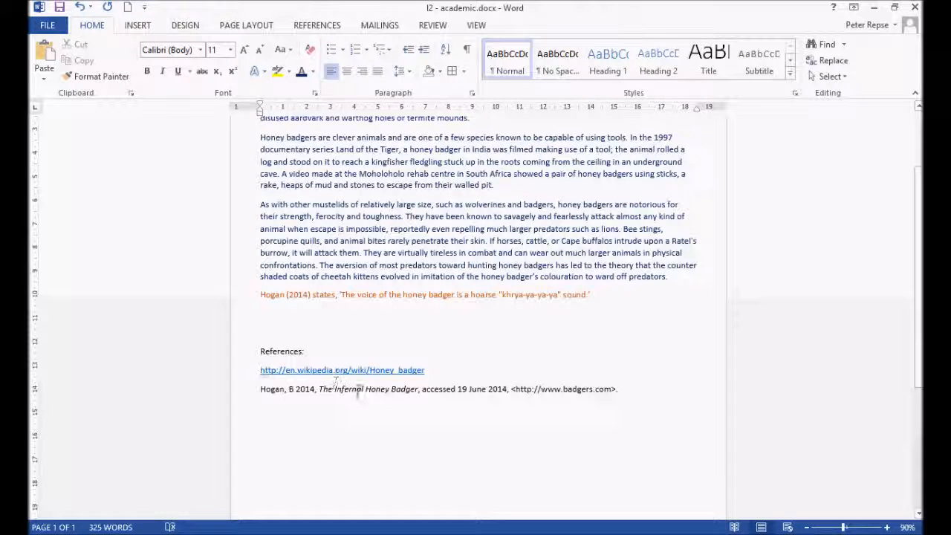
Step: Examine the author surname and year introducing the quote, the matching last reference, and the whole orange sentence
left_click(303, 318)
double_click(269, 295)
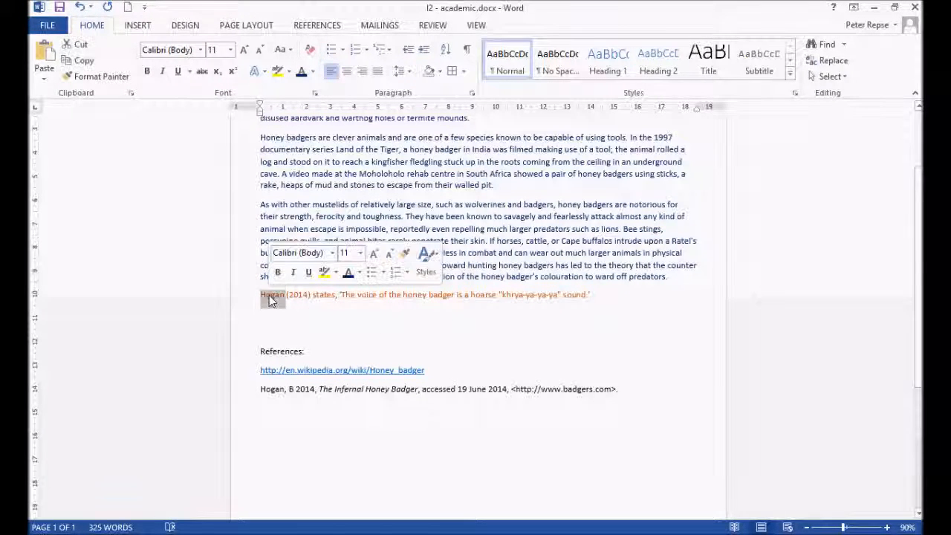
left_click(311, 310)
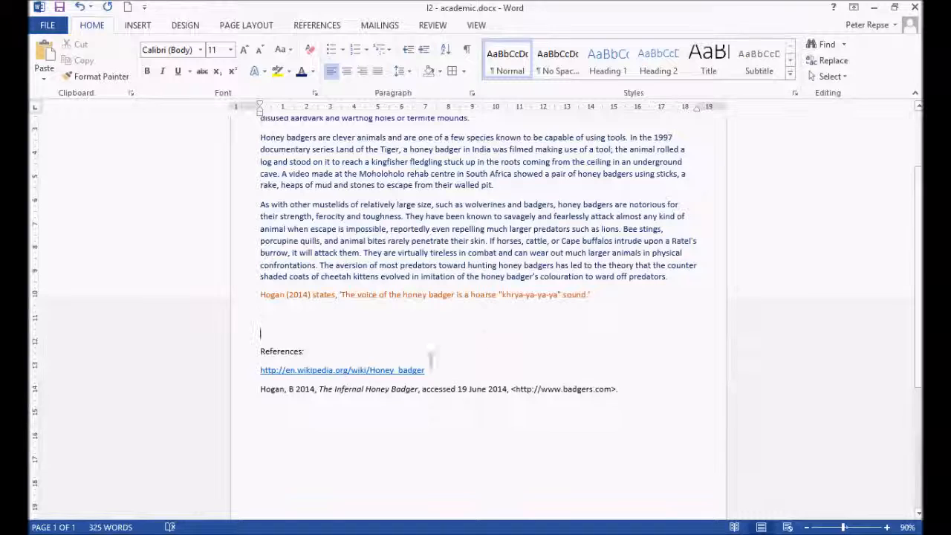
triple_click(288, 386)
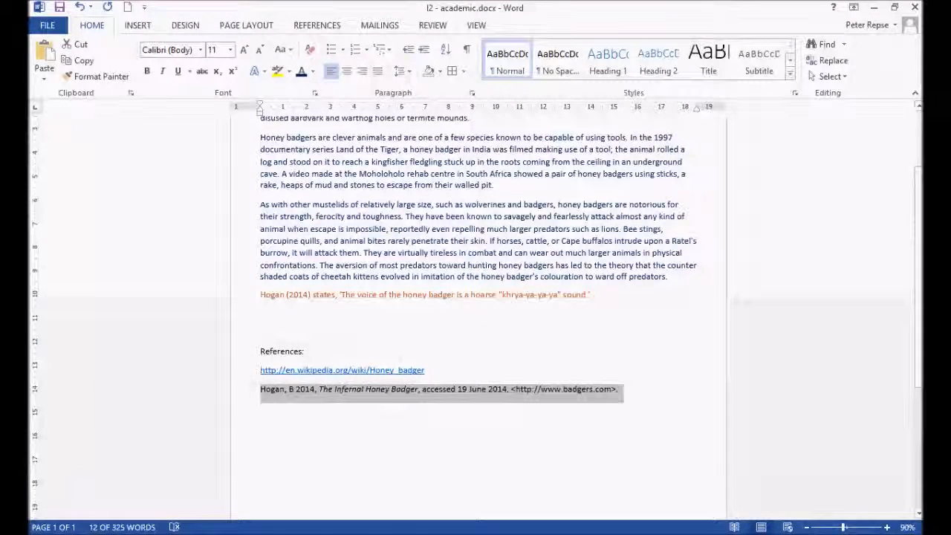
left_click(353, 391)
double_click(298, 295)
left_click(334, 301)
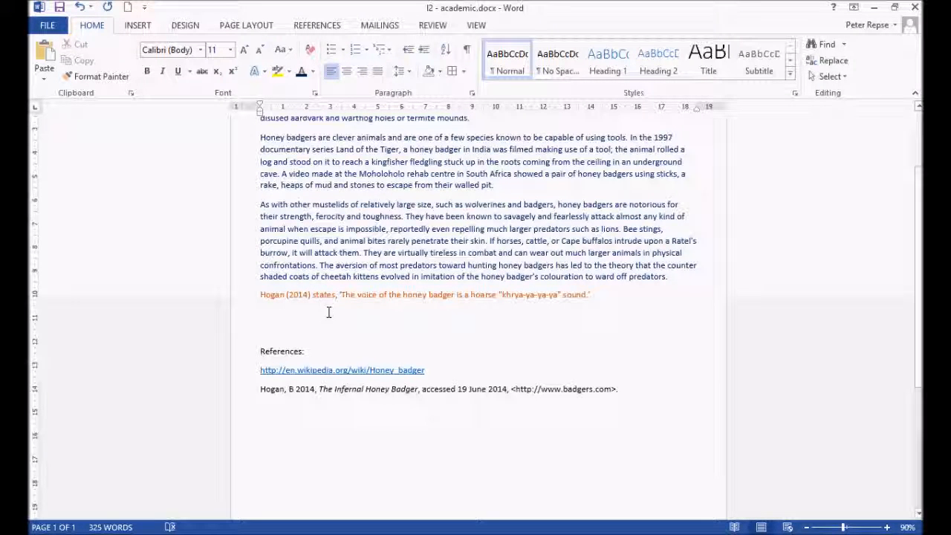
left_click(246, 304)
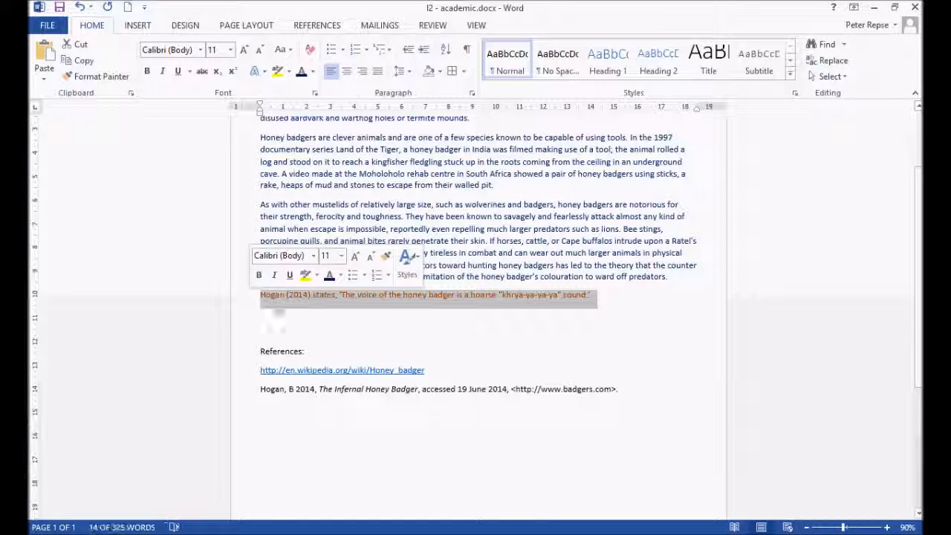
left_click(537, 343)
scroll(490, 361, "up", 1)
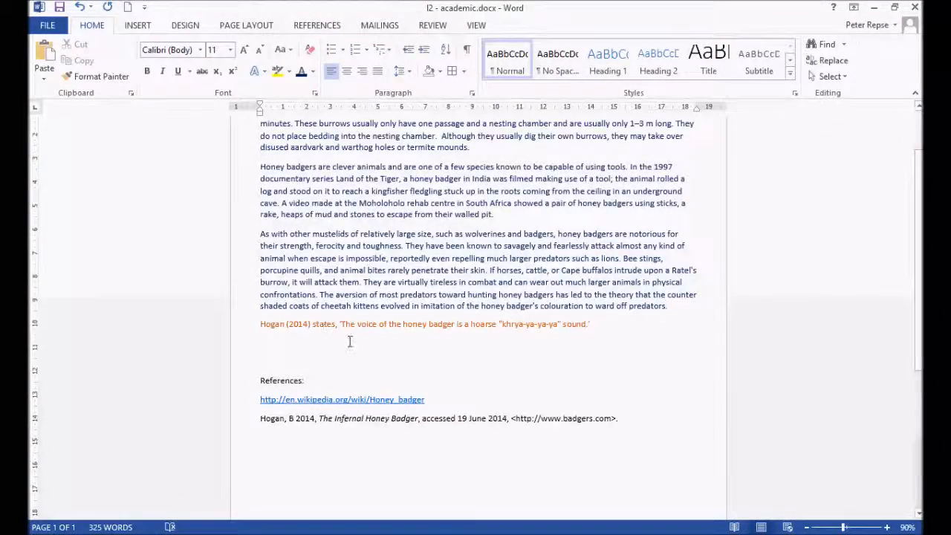
scroll(350, 341, "up", 2)
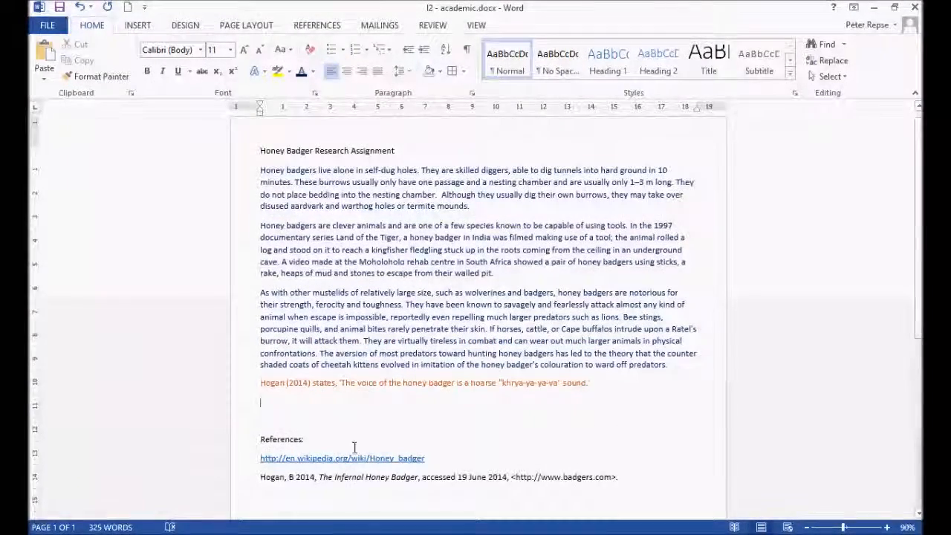
scroll(342, 457, "down", 1)
double_click(437, 381)
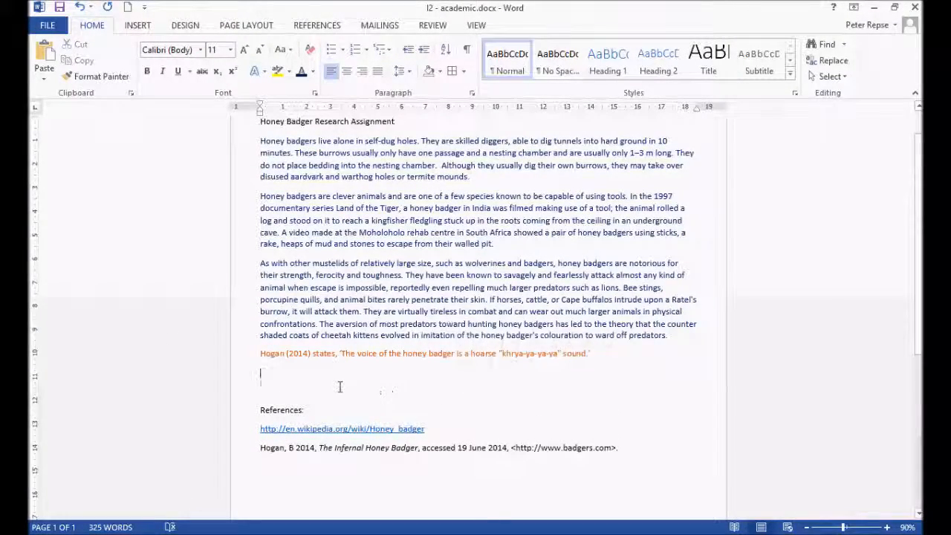
Step: Center the title "Honey Badger Research Assignment", enlarge it to 16 pt and make it bold
scroll(340, 386, "up", 1)
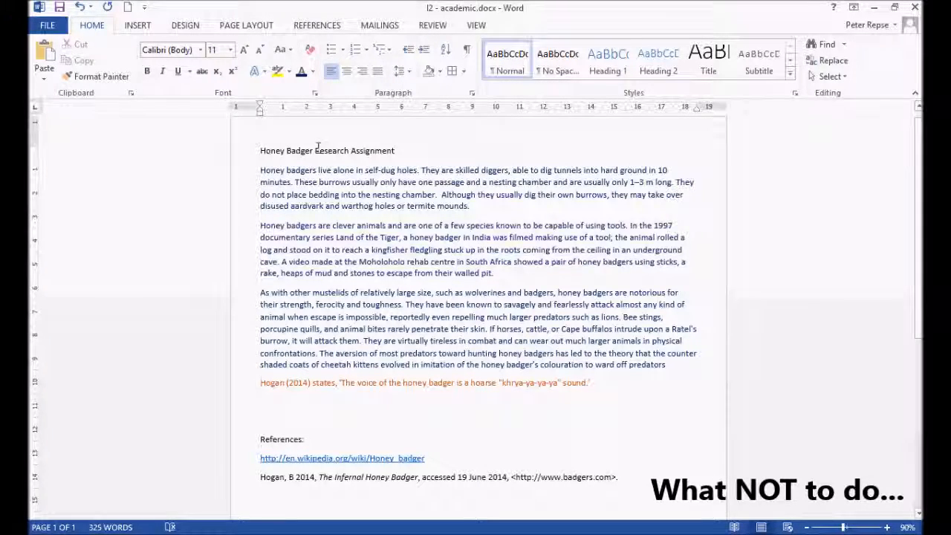
left_click(248, 152)
left_click(346, 71)
left_click(243, 49)
left_click(244, 50)
left_click(151, 73)
Step: Add a byline on a new line under the title, reading "By" followed by the student's full name
left_click(582, 163)
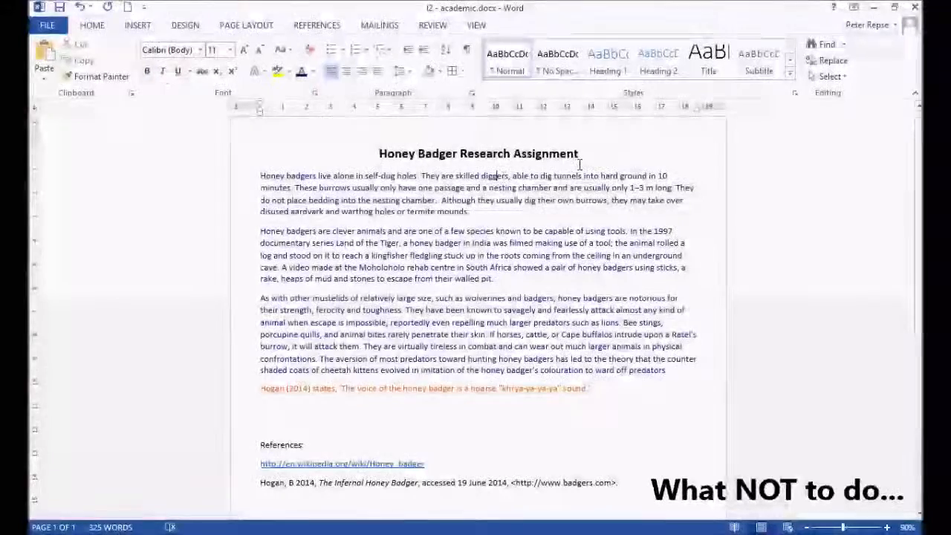
key("Return")
type("by ")
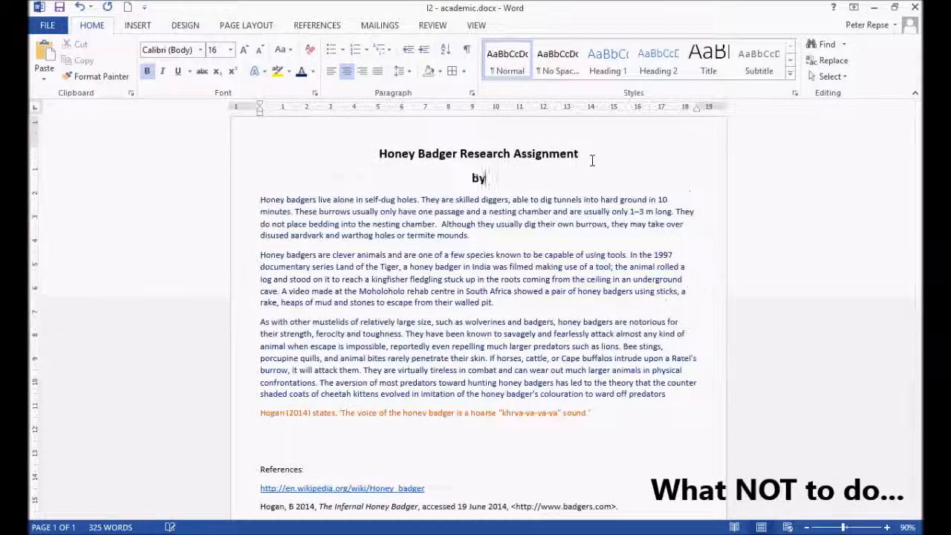
type("Bob")
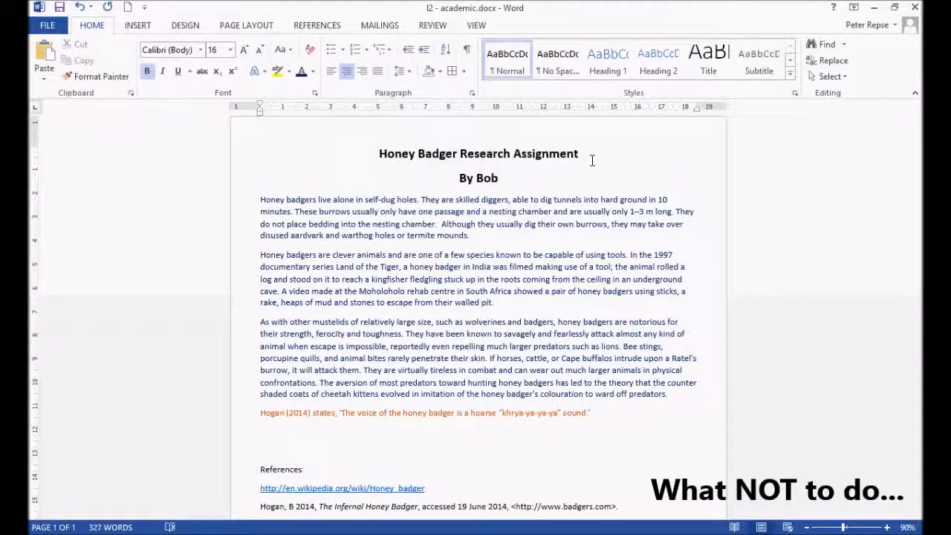
type(" Smith")
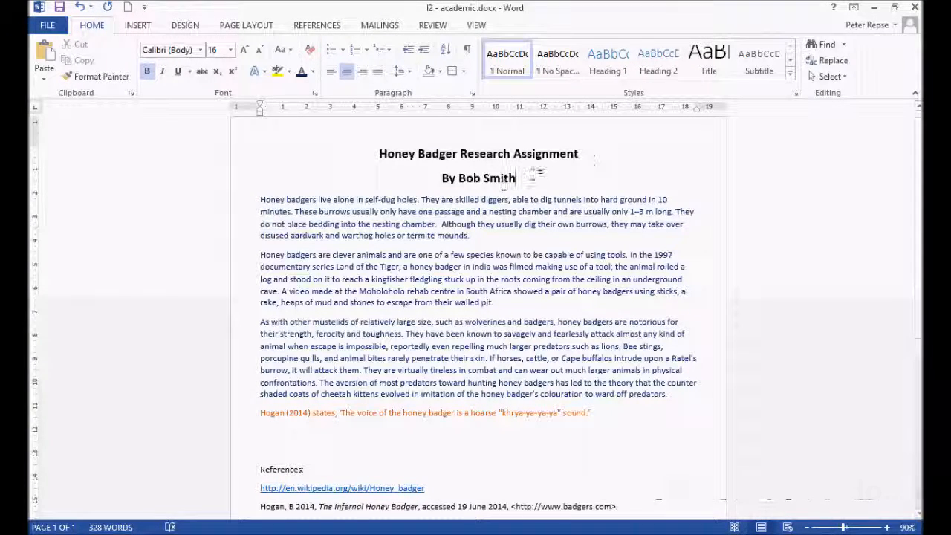
Step: Move the byline from under the title to the blank area below the references list
triple_click(535, 177)
key("ctrl+c")
key("Delete")
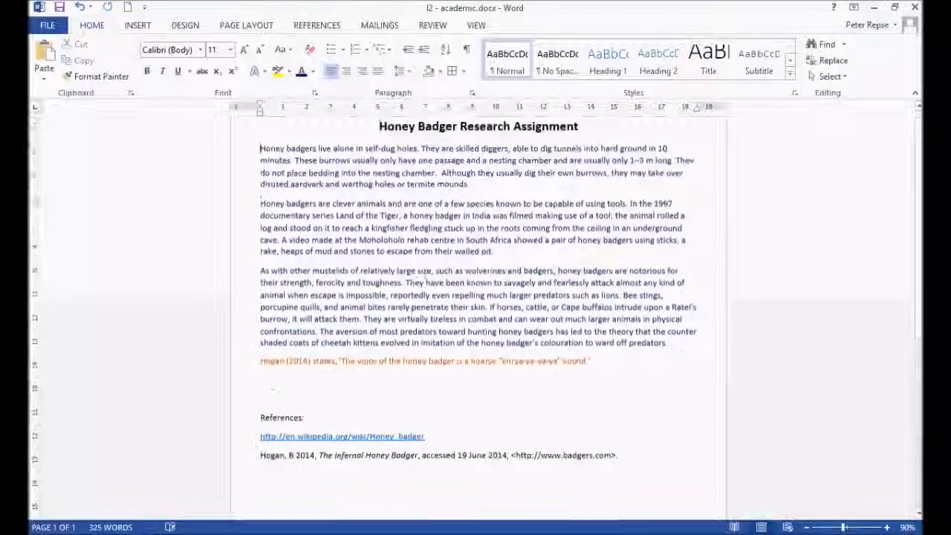
scroll(520, 282, "down", 3)
left_click(644, 363)
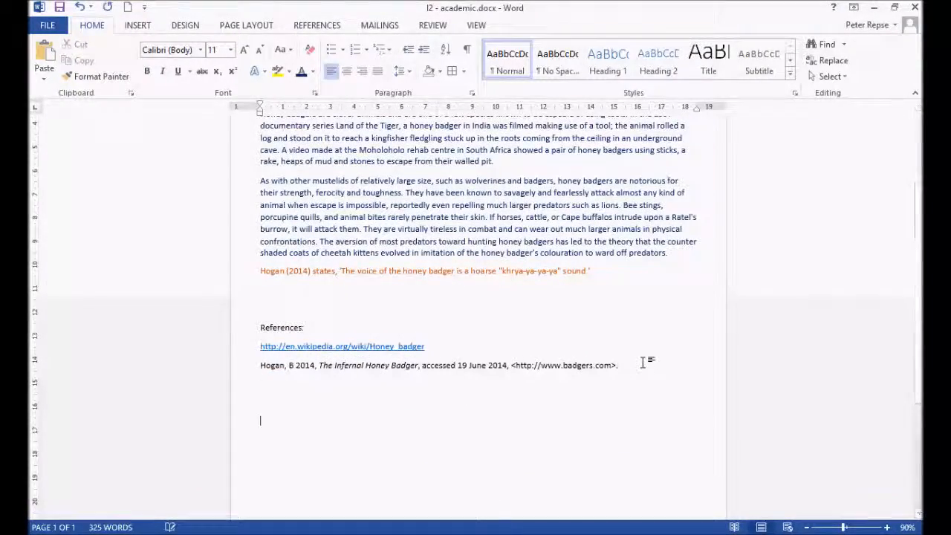
key("ctrl+v")
left_click(615, 391)
scroll(545, 281, "up", 4)
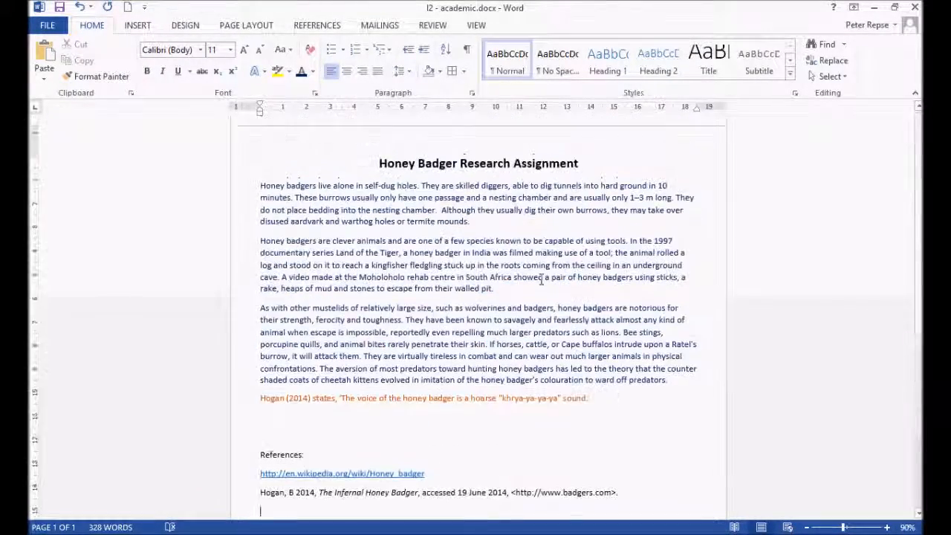
Step: Undo pasting the byline below the references list and return to the title of the document
scroll(551, 330, "down", 4)
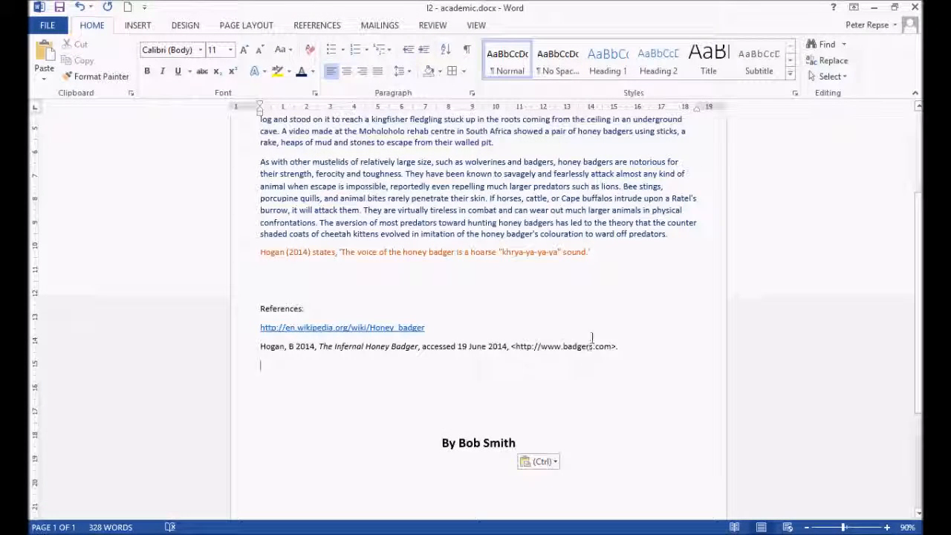
key("ctrl+z")
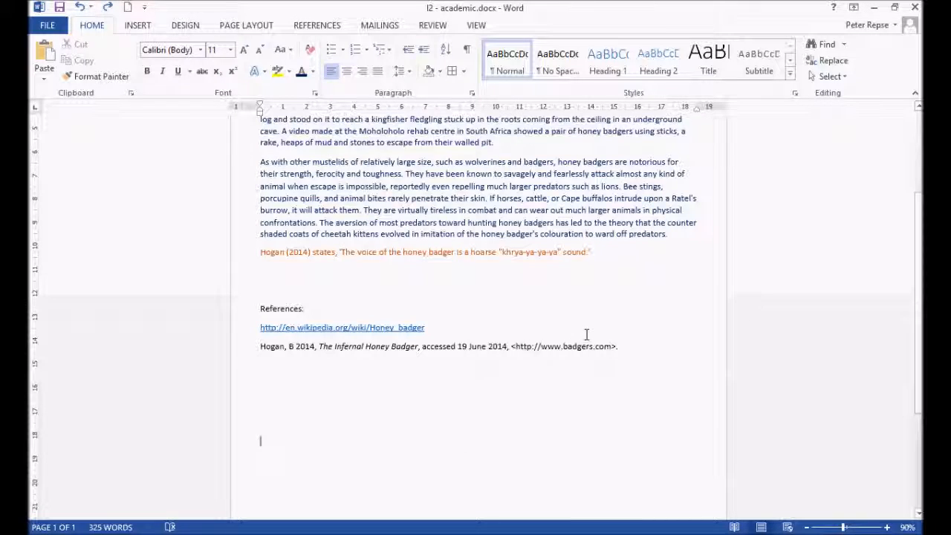
scroll(586, 333, "up", 4)
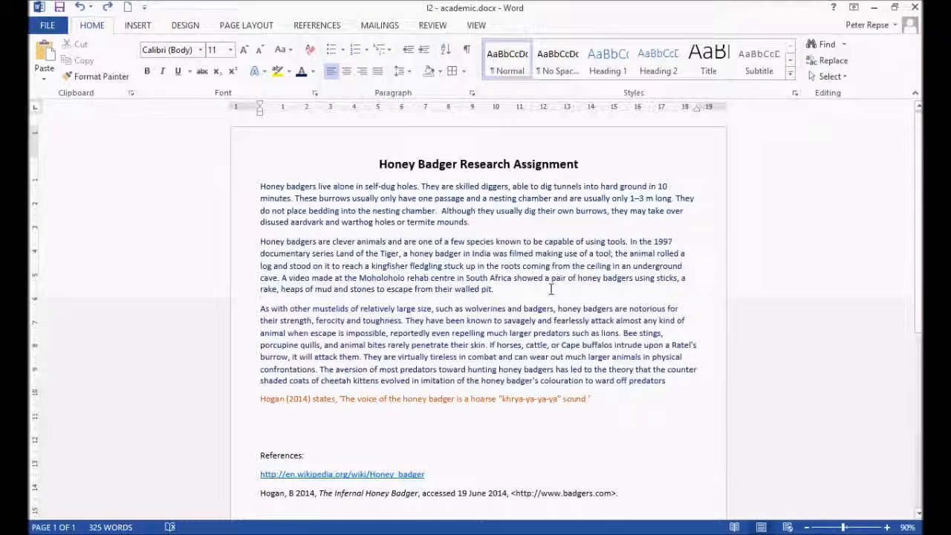
Step: Look through the built-in cover page designs, and insert a blank page ahead of the assignment title
left_click(373, 151)
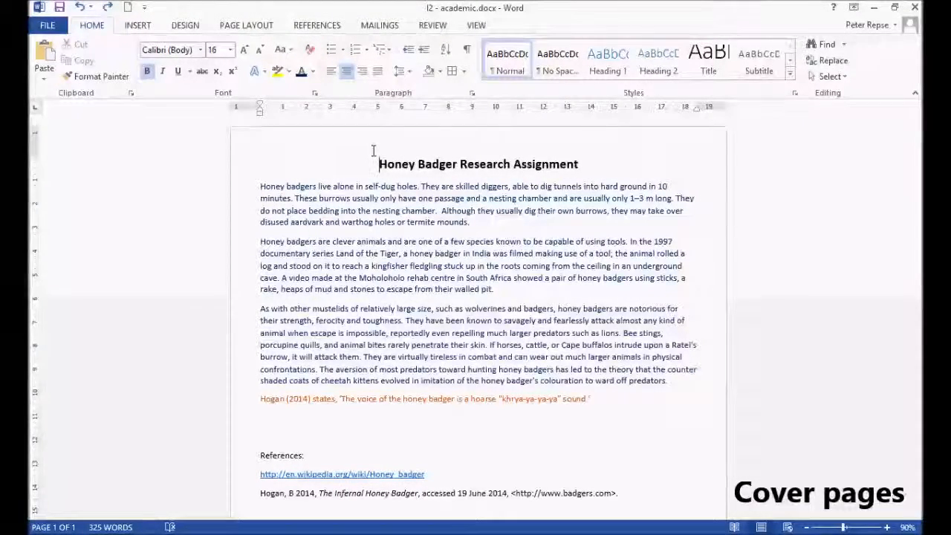
left_click(141, 30)
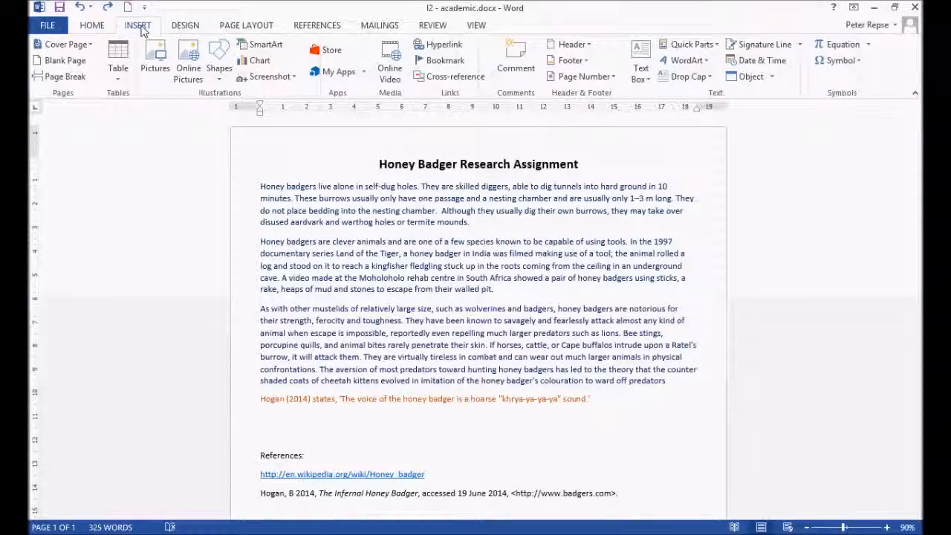
left_click(74, 46)
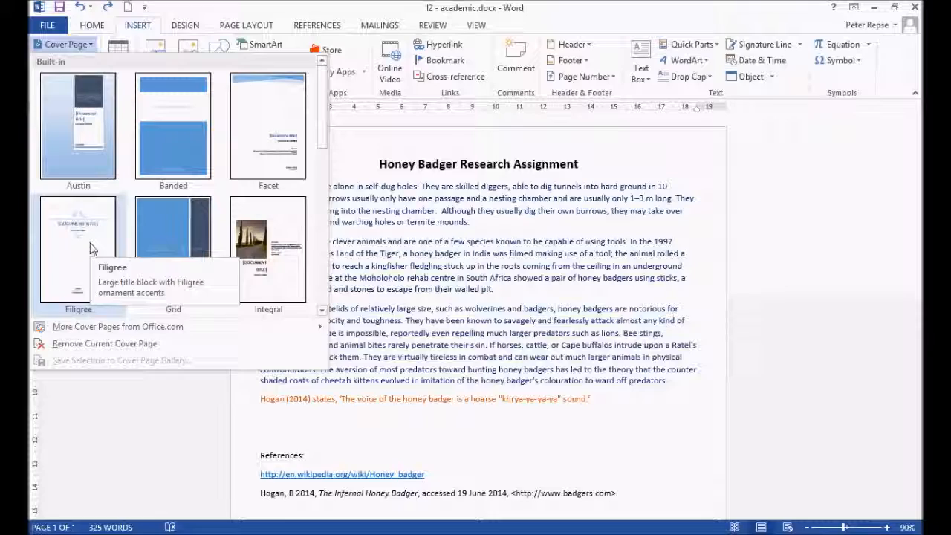
left_click(88, 43)
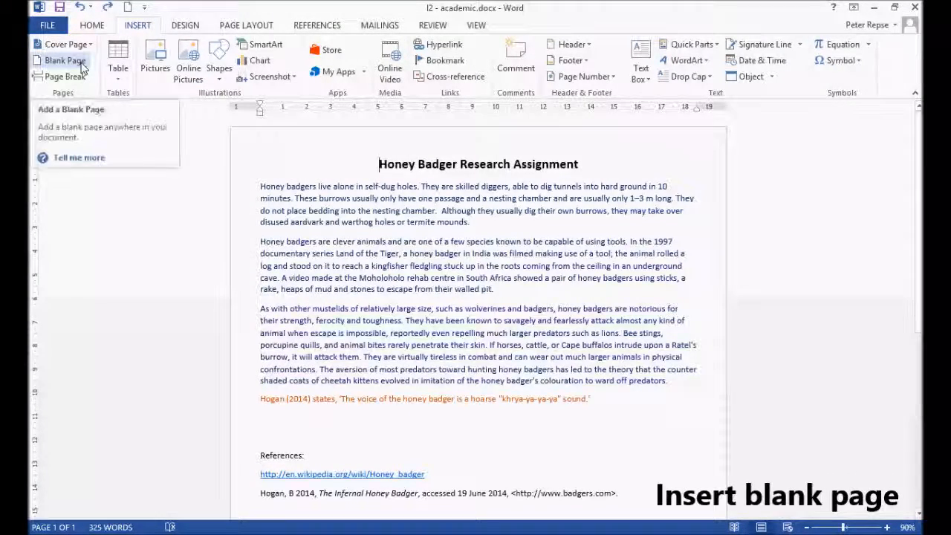
left_click(82, 64)
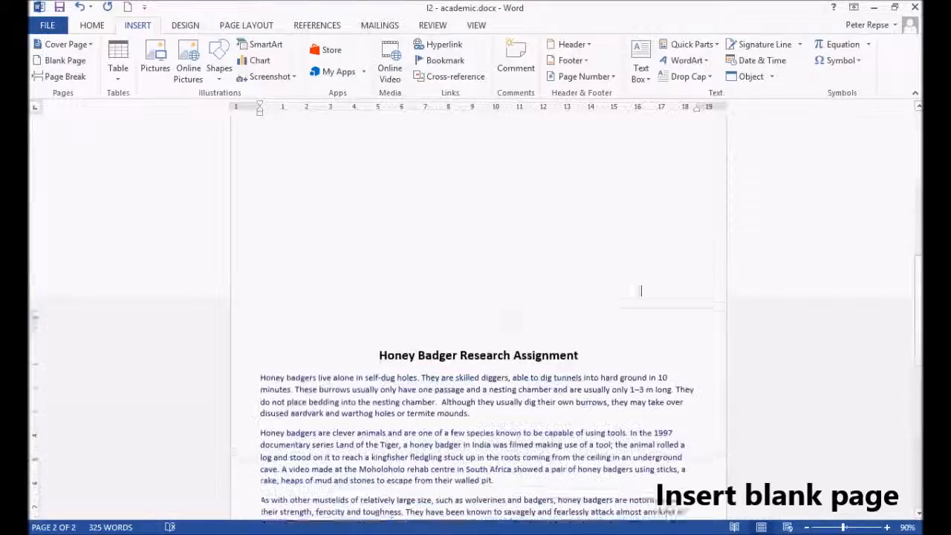
Step: Show the paragraph marks and page break on the new blank first page
left_click_drag(918, 312, 917, 193)
scroll(661, 245, "up", 1)
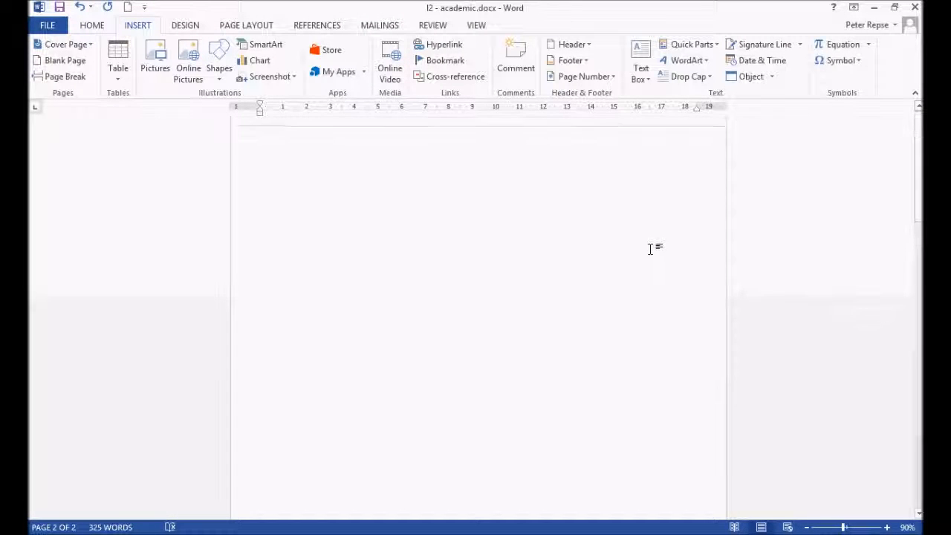
left_click(92, 27)
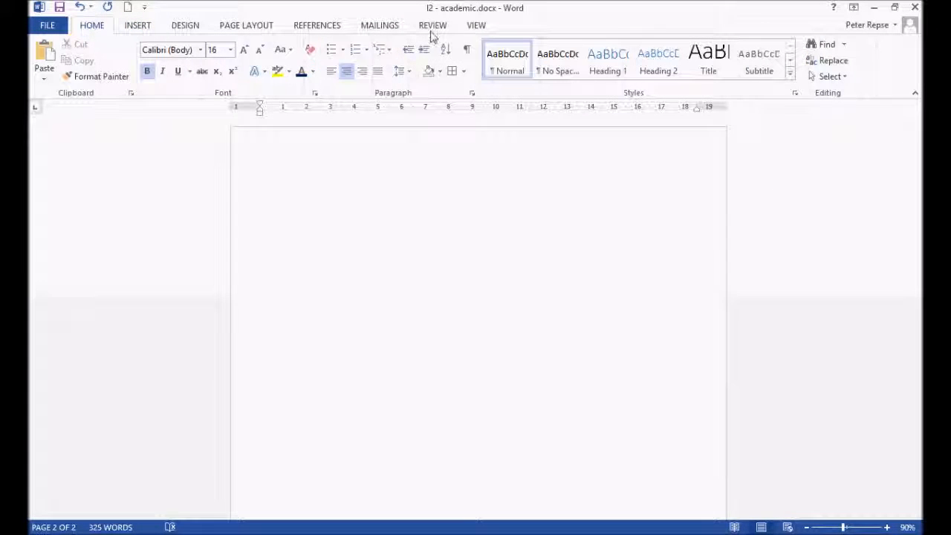
left_click(468, 52)
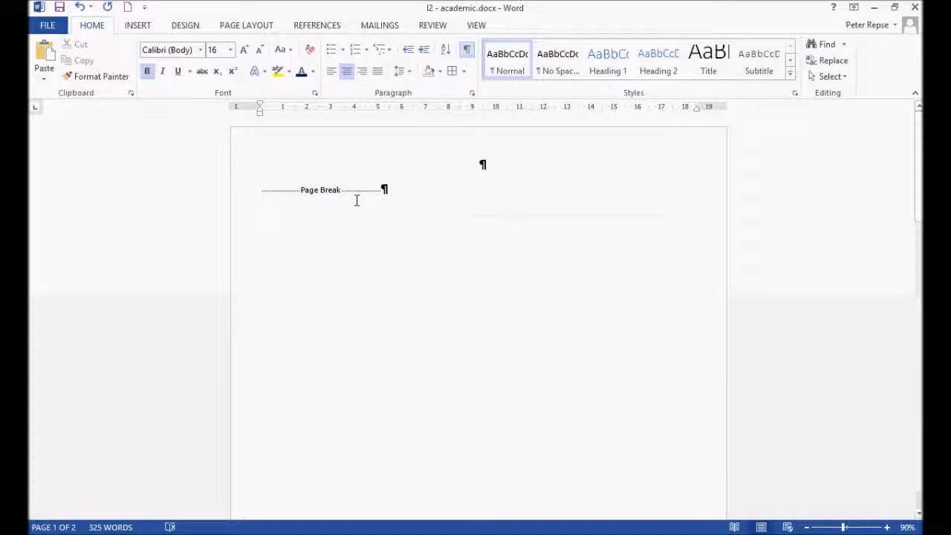
Step: Add five empty lines above the page break on the first page
left_click(461, 163)
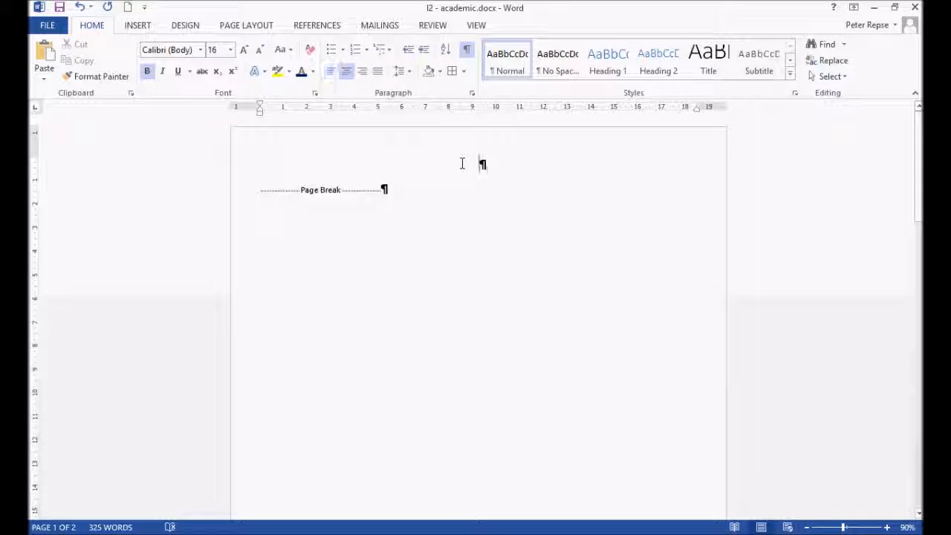
key("Return")
key("Return")
key("Return")
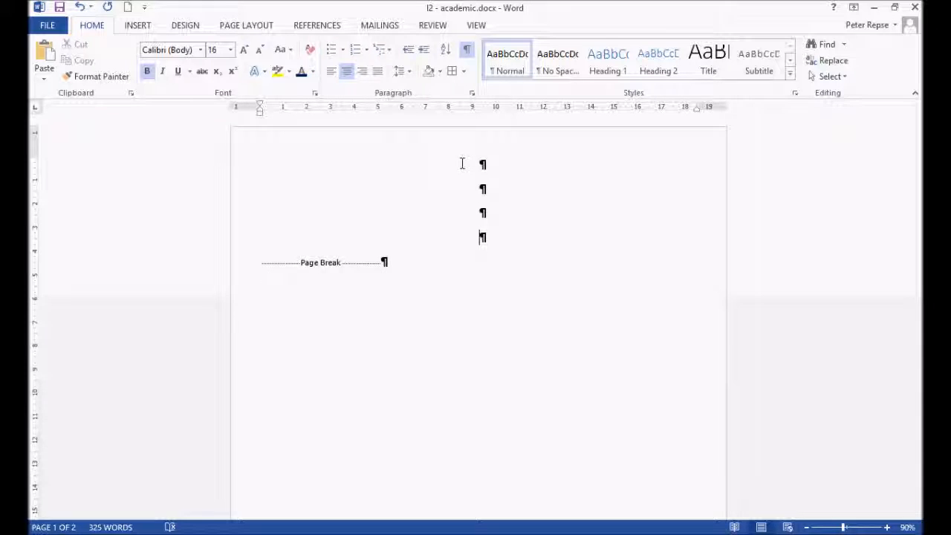
key("Return")
key("Return")
Step: Enter "Honey Badger Assignment", the class "7C" and the teacher's name on three separate lines of the first page
scroll(462, 178, "down", 3)
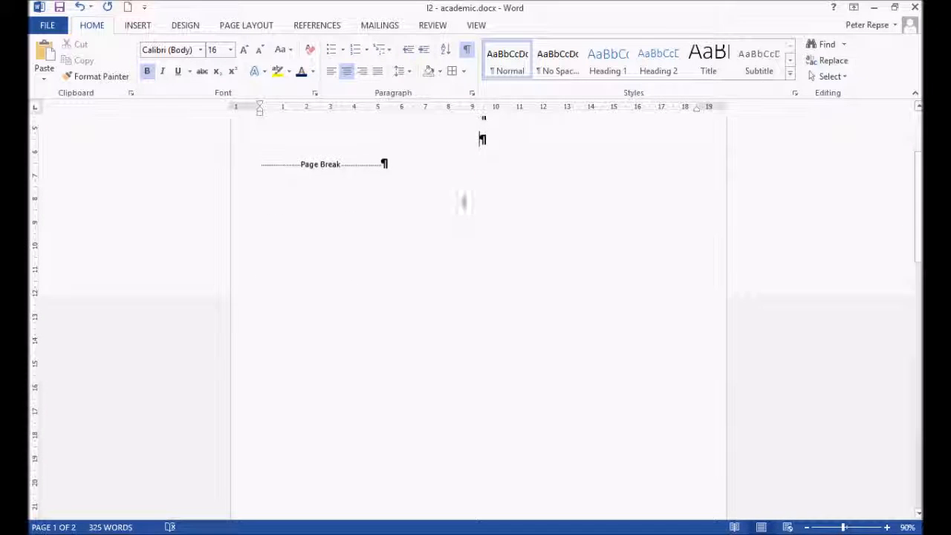
left_click(815, 526)
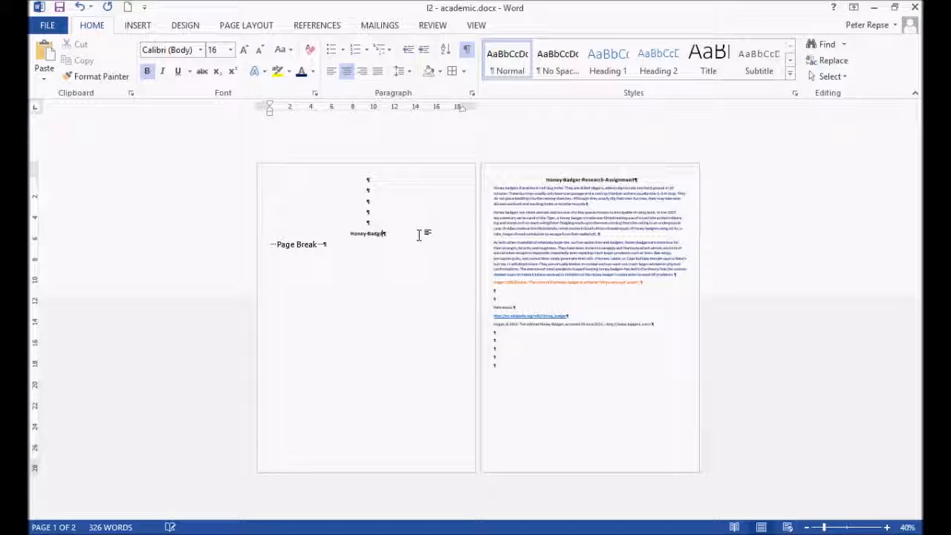
type("gnment")
key("Return")
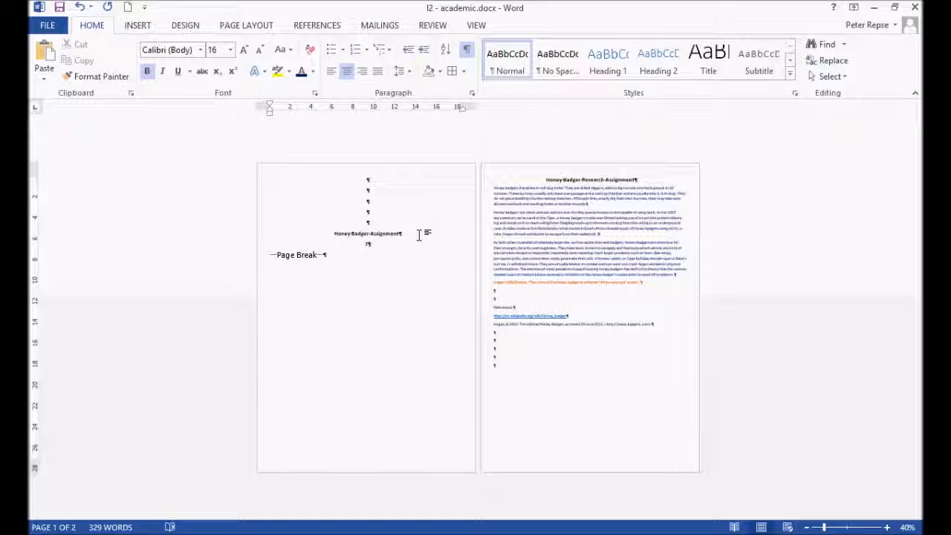
type("7C")
key("Return")
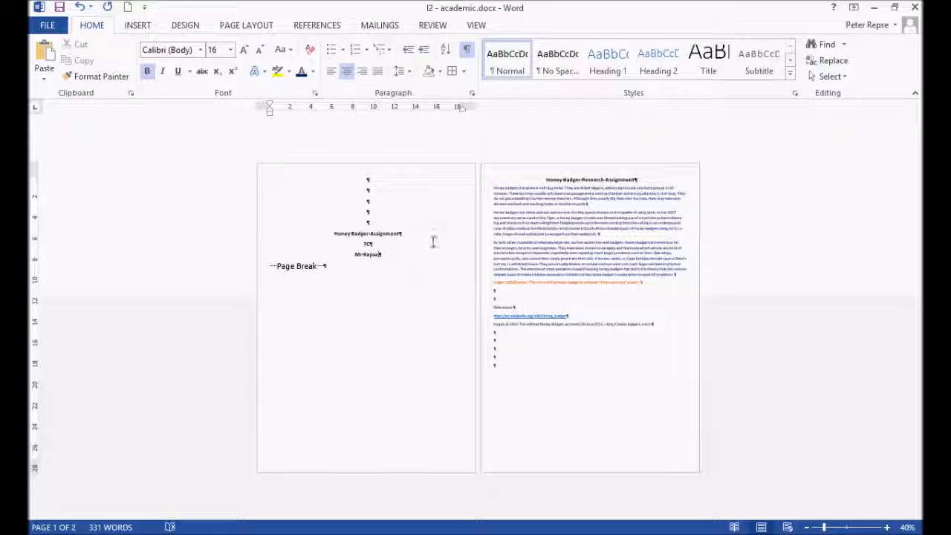
Step: Enlarge the title, class and teacher lines on the cover page to 24 pt
left_click_drag(340, 240, 333, 232)
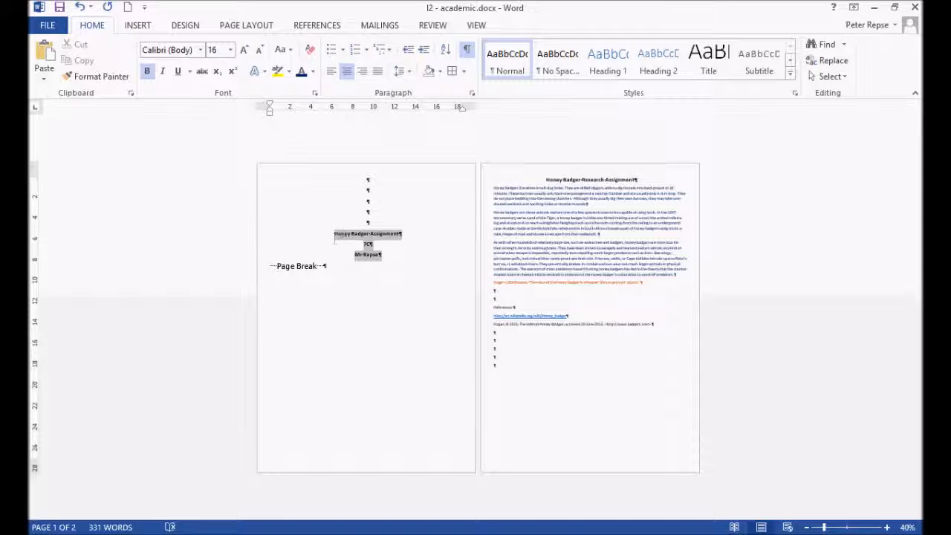
left_click(244, 50)
left_click(244, 50)
left_click(243, 50)
left_click(421, 273)
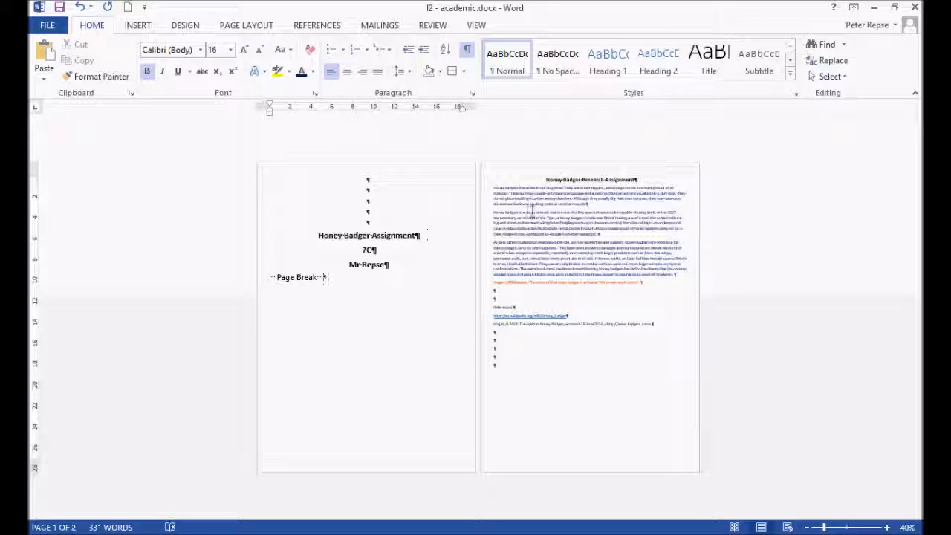
Step: Review the cover page's title, class and teacher lines and the Hogan entry in the references on the second page
left_click_drag(313, 233, 408, 267)
left_click(406, 272)
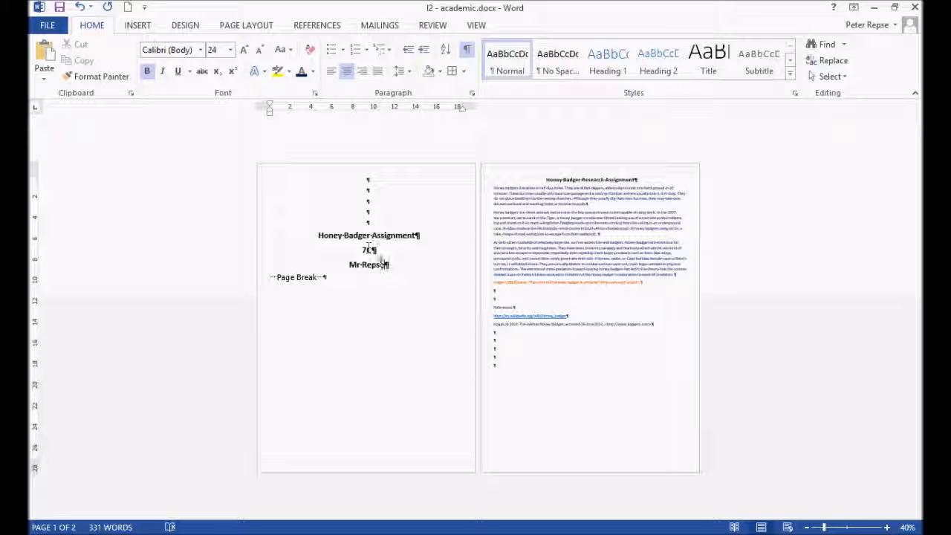
left_click_drag(423, 261, 313, 239)
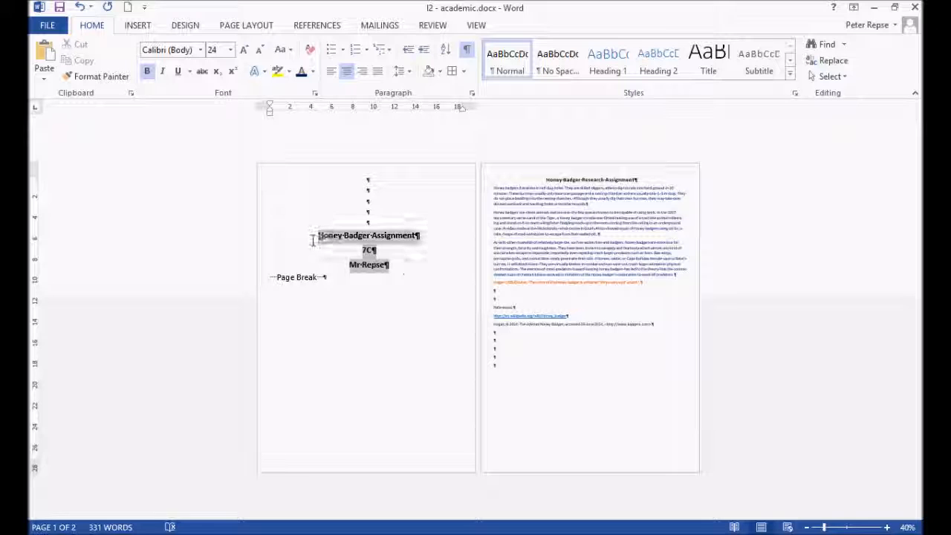
left_click(405, 318)
left_click(888, 527)
left_click(887, 527)
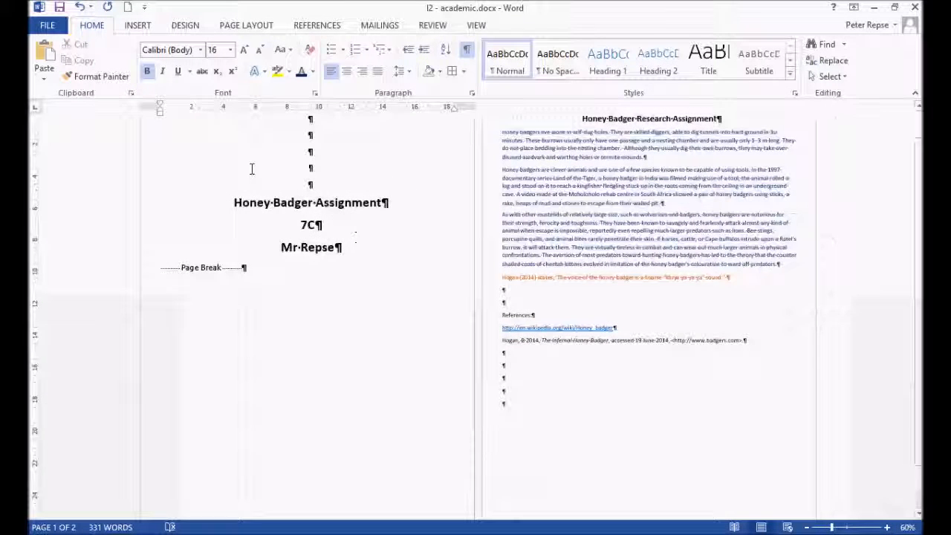
left_click(529, 351)
left_click_drag(499, 343, 730, 360)
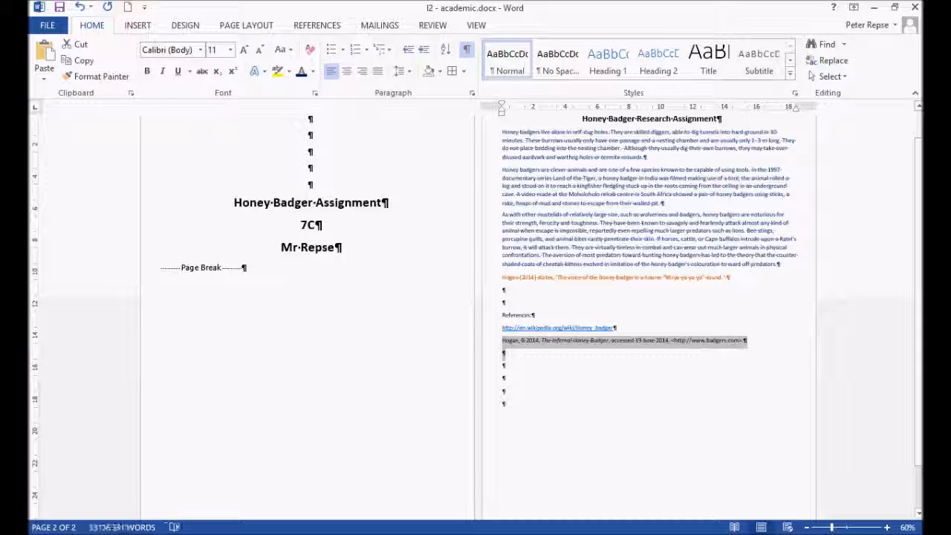
left_click(595, 291)
scroll(590, 223, "up", 1)
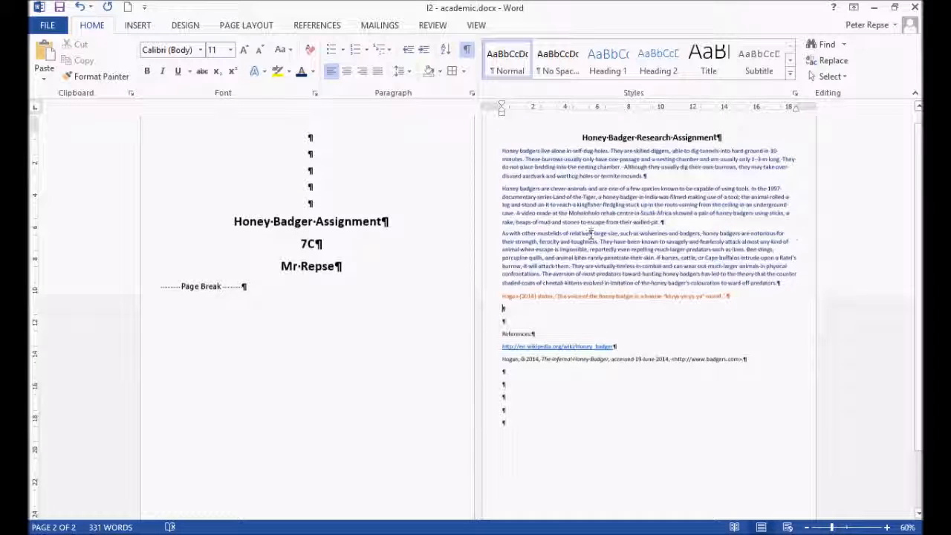